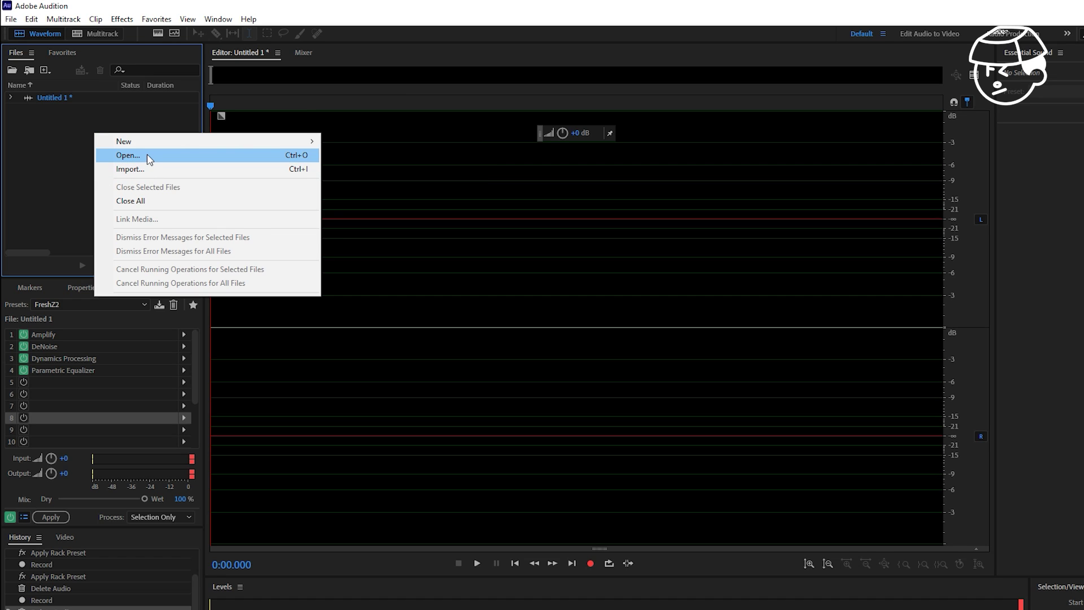
Create a new stereo audio file named Untitled 2 at 48000 Hz and 32-bit float.
mouse_move(160, 143)
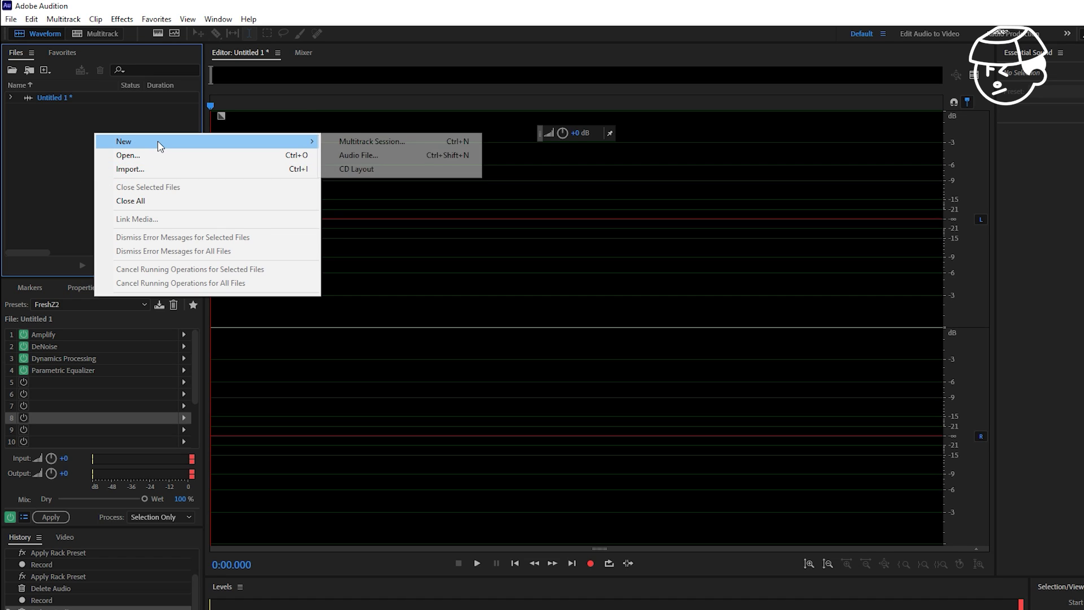
left_click(364, 157)
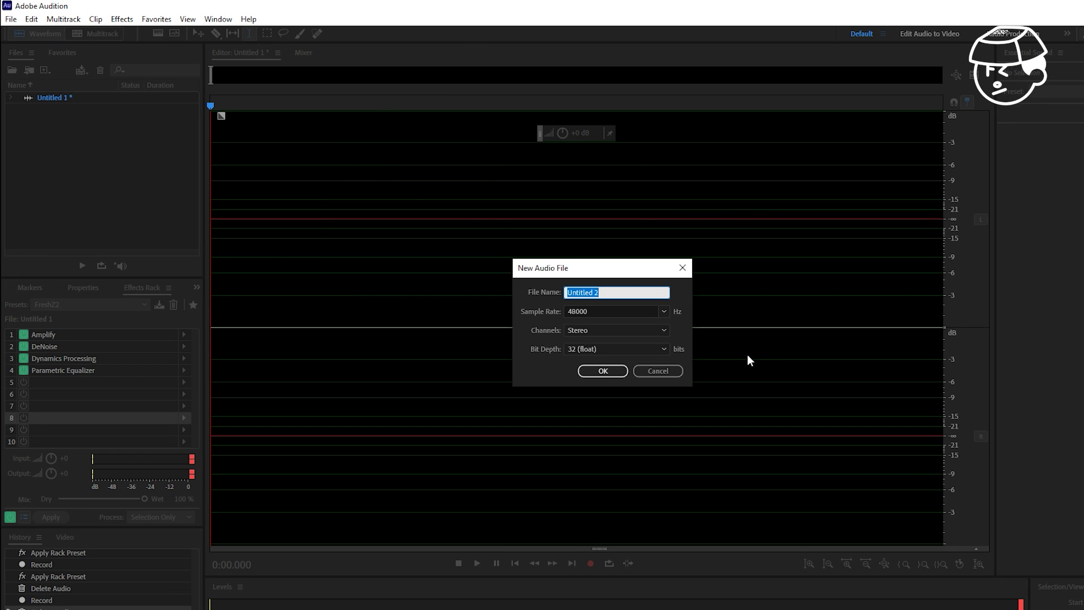
left_click(584, 370)
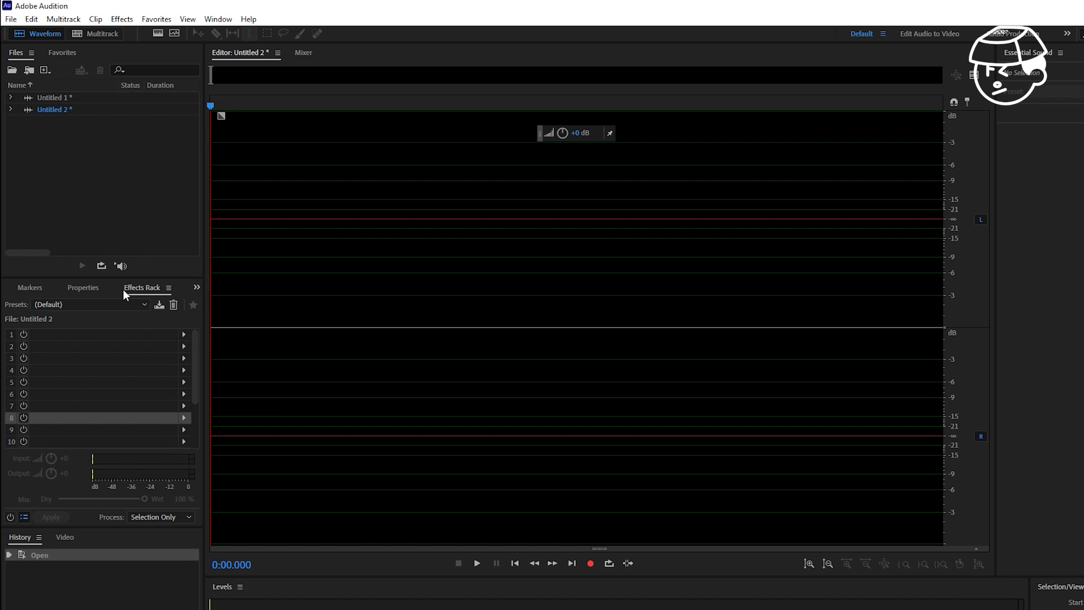
Record about 15 seconds of speech into the new Untitled 2 file.
left_click(120, 22)
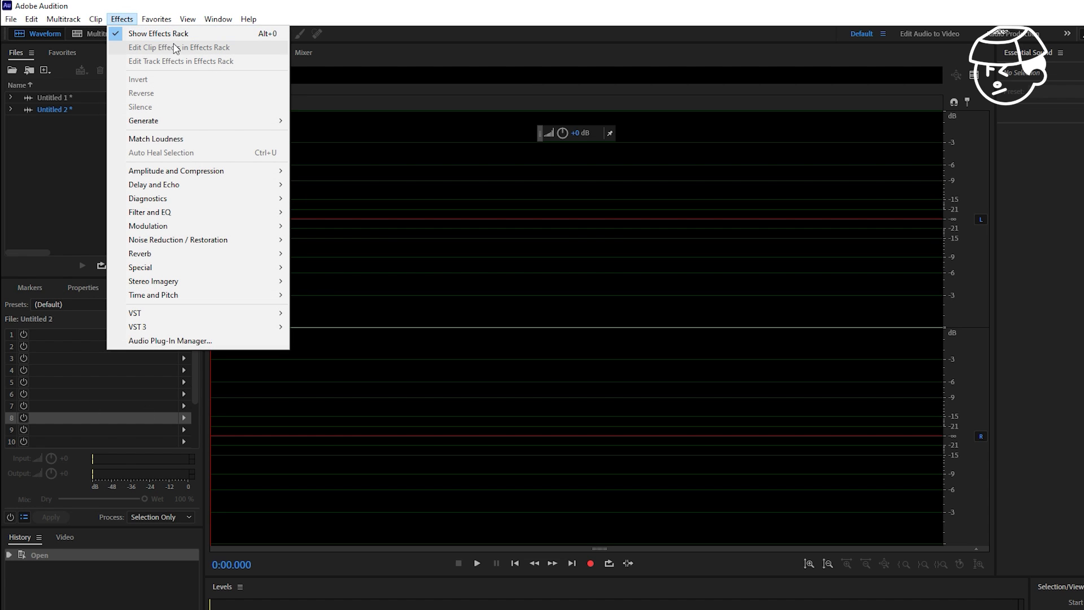
left_click(84, 313)
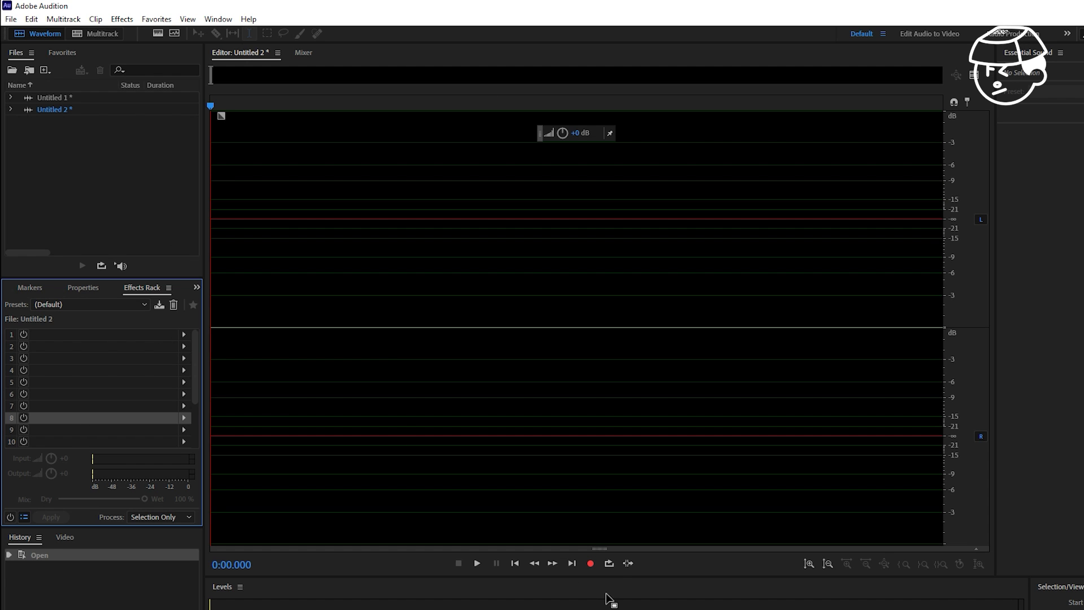
left_click(591, 563)
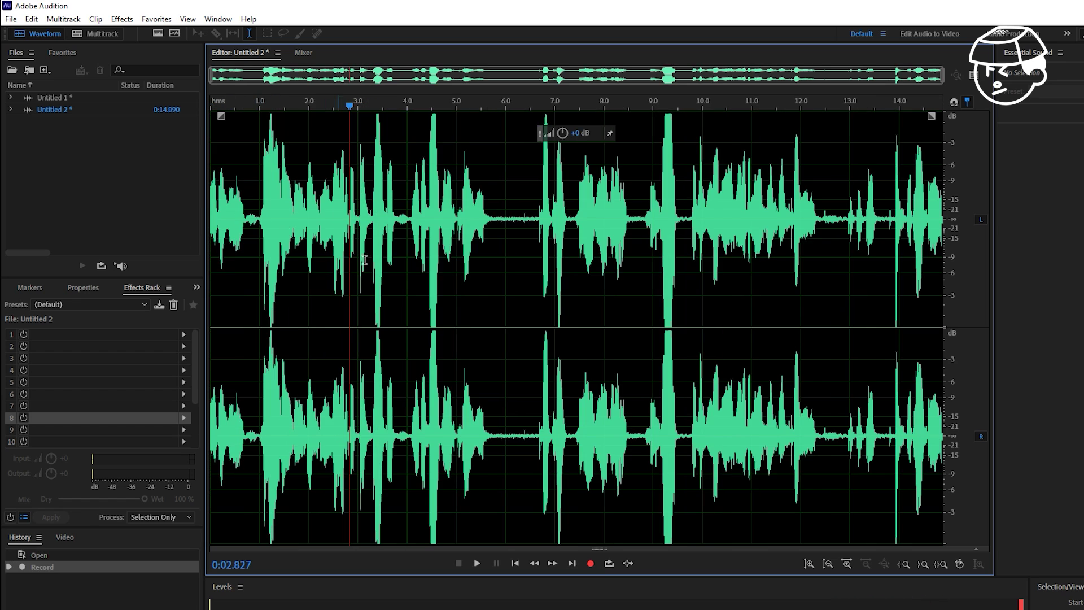
Examine the background noise in the quiet gaps between phrases, at about 5.6 and 8.5 seconds.
left_click(535, 286)
scroll(532, 287, "up", 3)
scroll(532, 287, "down", 4)
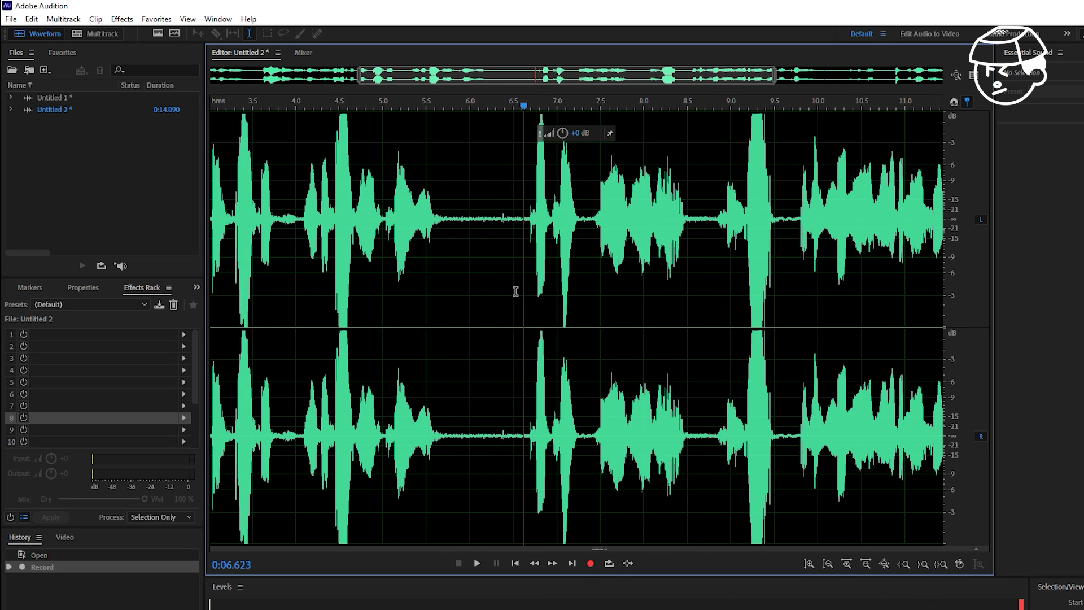
left_click_drag(473, 283, 567, 289)
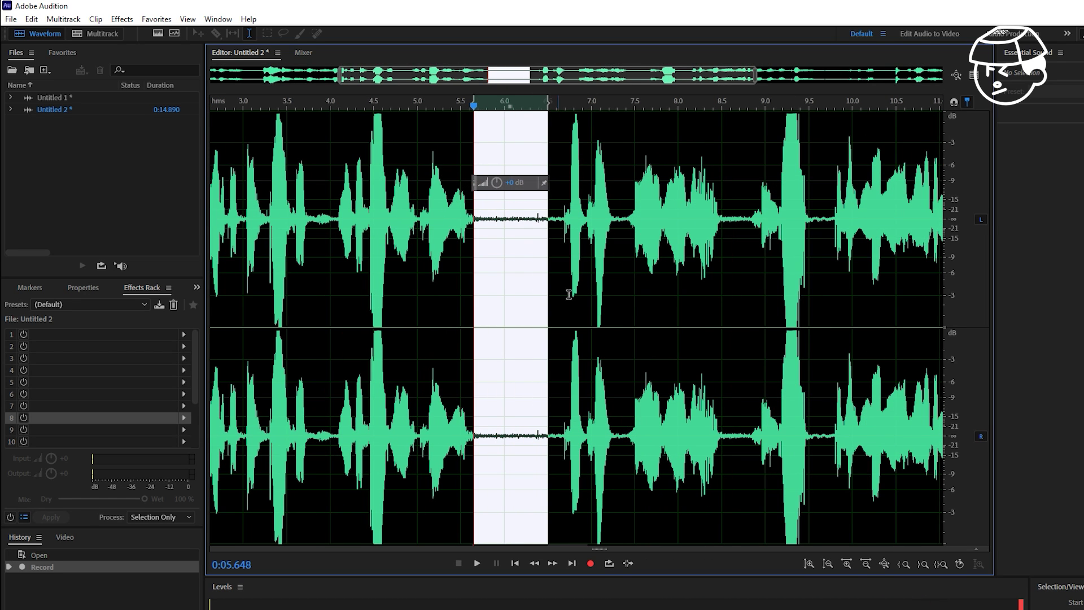
left_click(718, 307)
scroll(723, 295, "up", 3)
left_click_drag(720, 293, 779, 287)
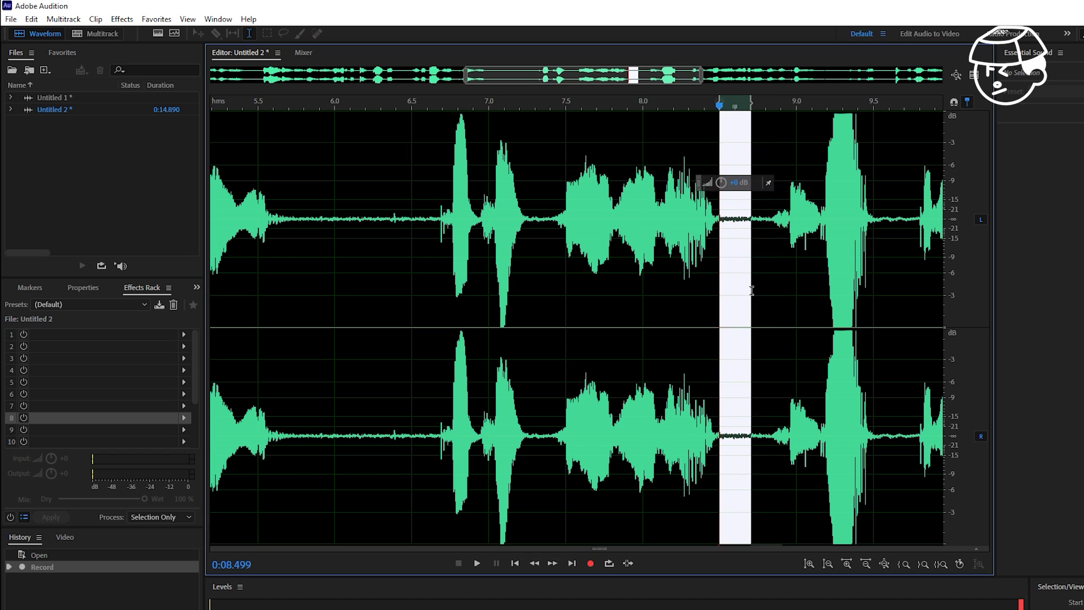
left_click(878, 314)
scroll(879, 315, "down", 5)
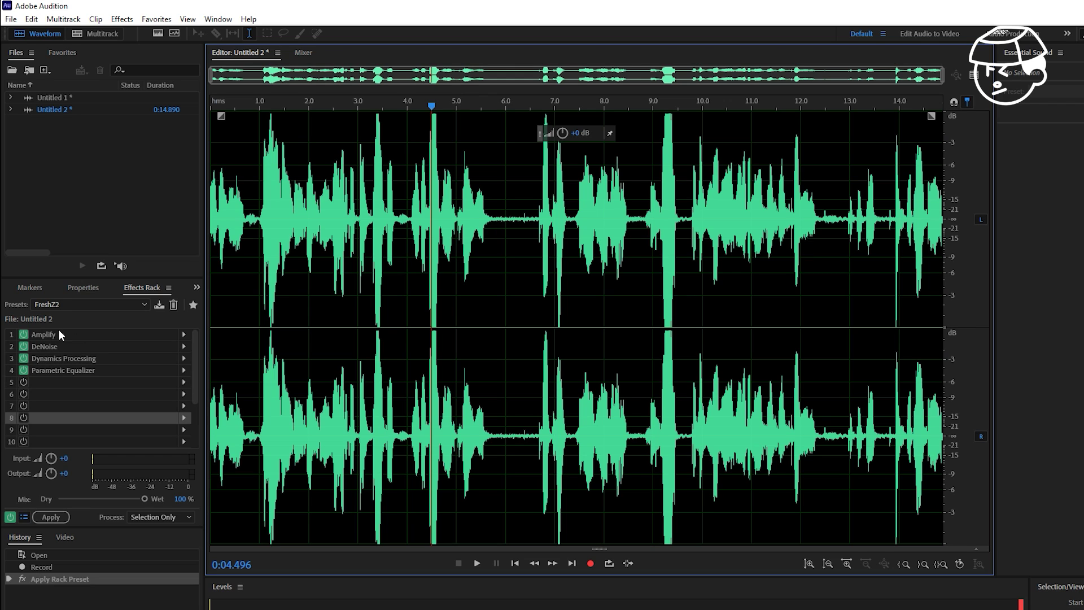
Add the Amplify effect to the first effects rack slot with linked left and right gain of -2 dB.
left_click(184, 334)
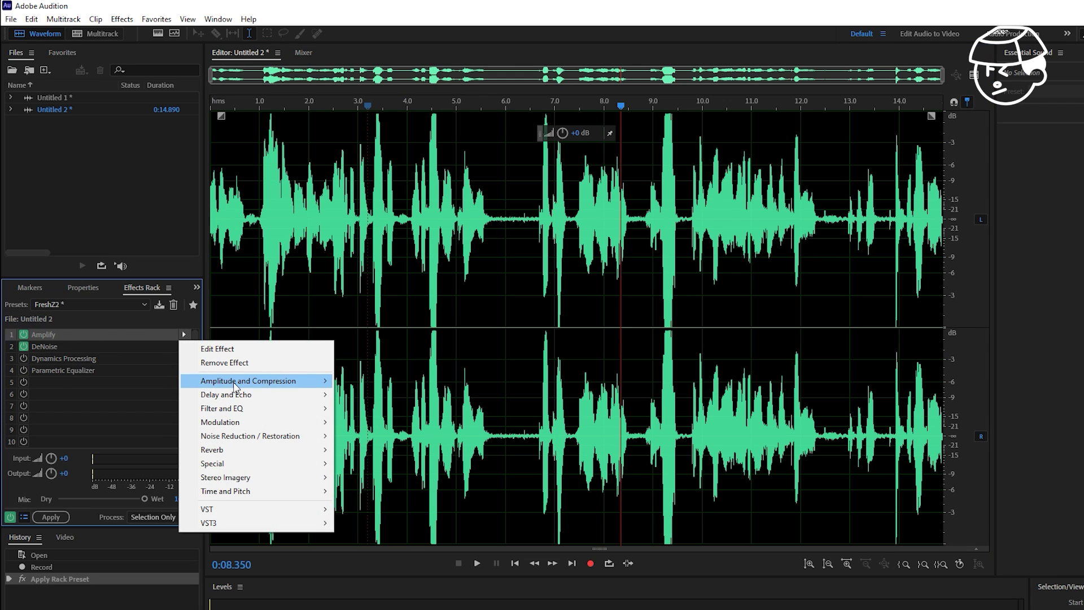
left_click(53, 330)
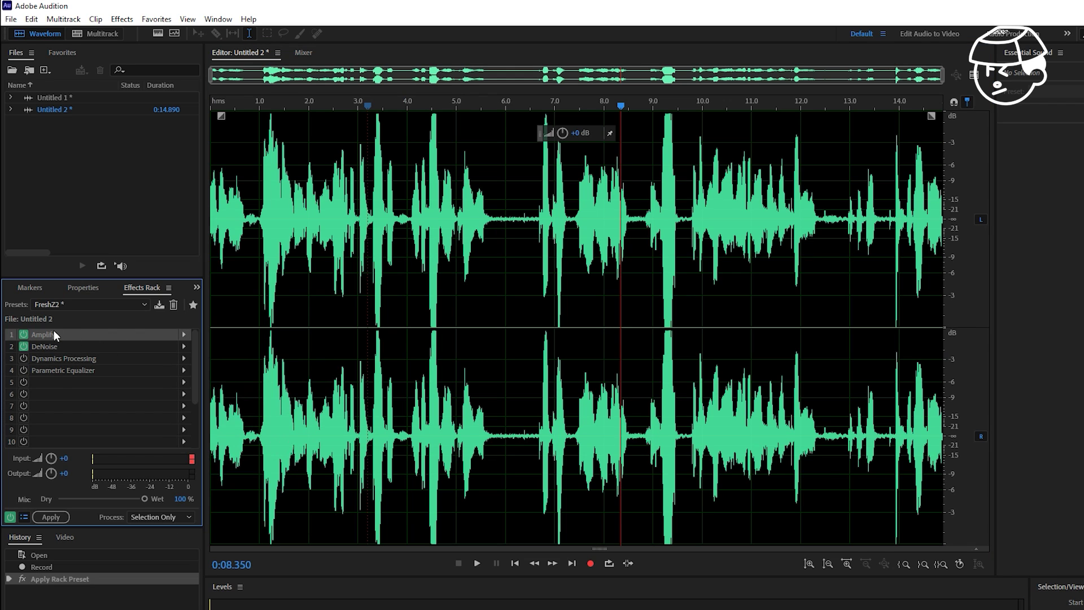
left_click(183, 334)
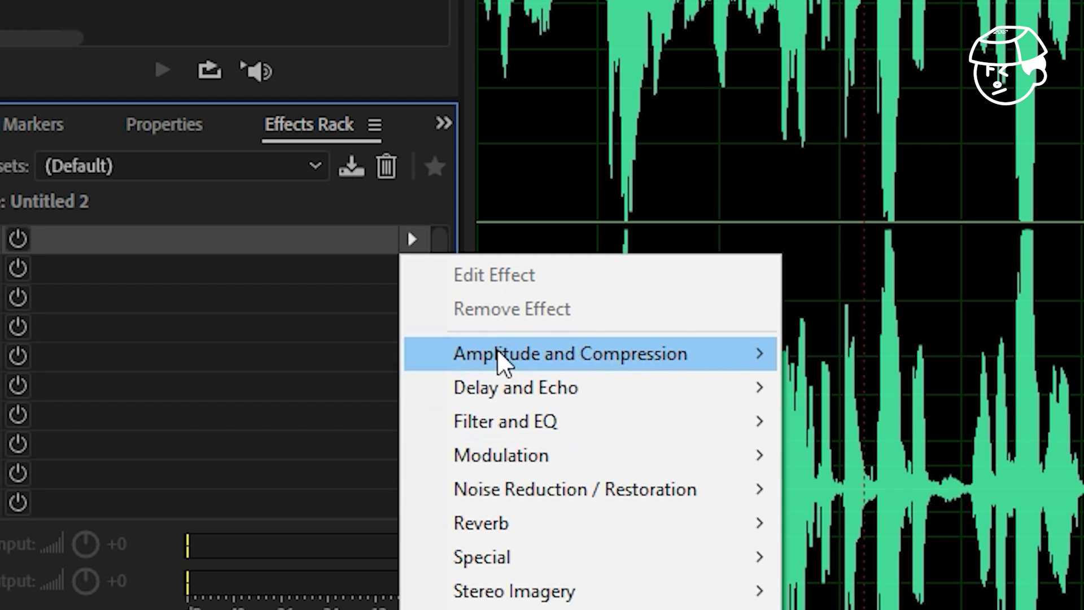
mouse_move(522, 347)
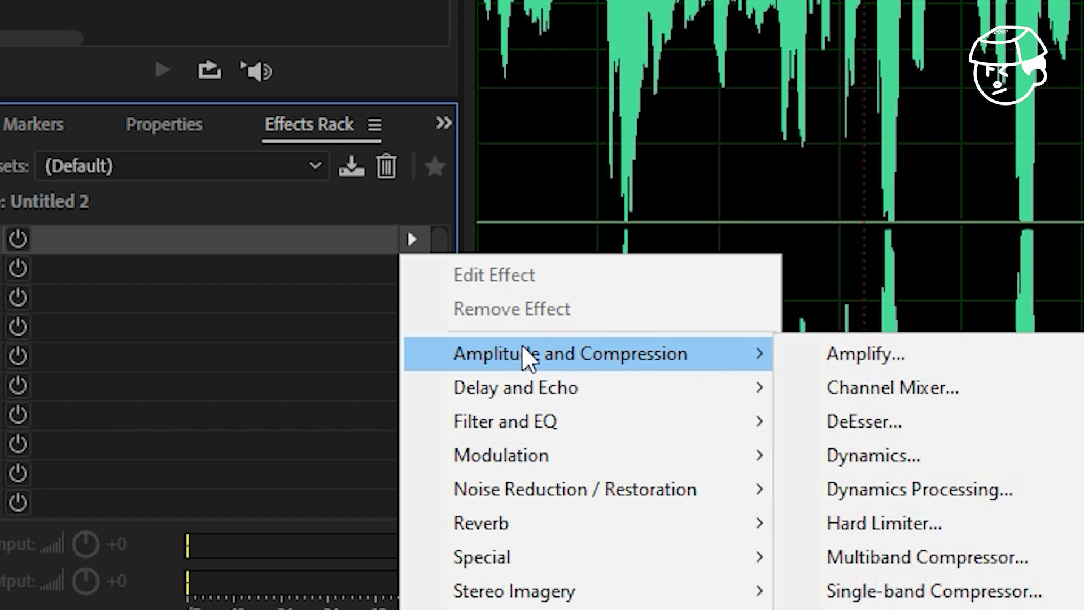
left_click(893, 356)
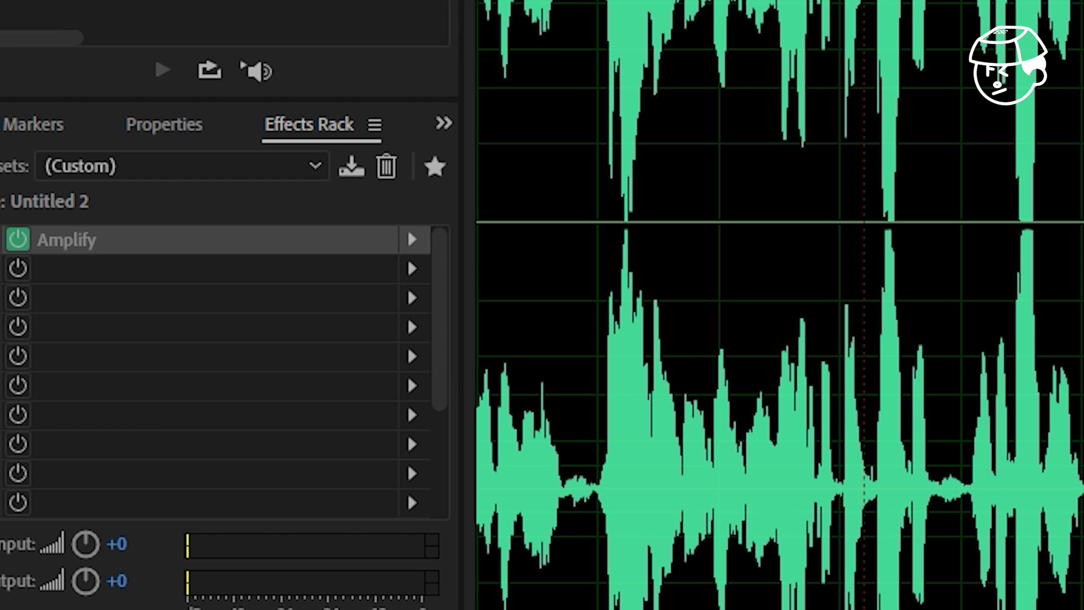
left_click(636, 307)
type("-2")
key("Return")
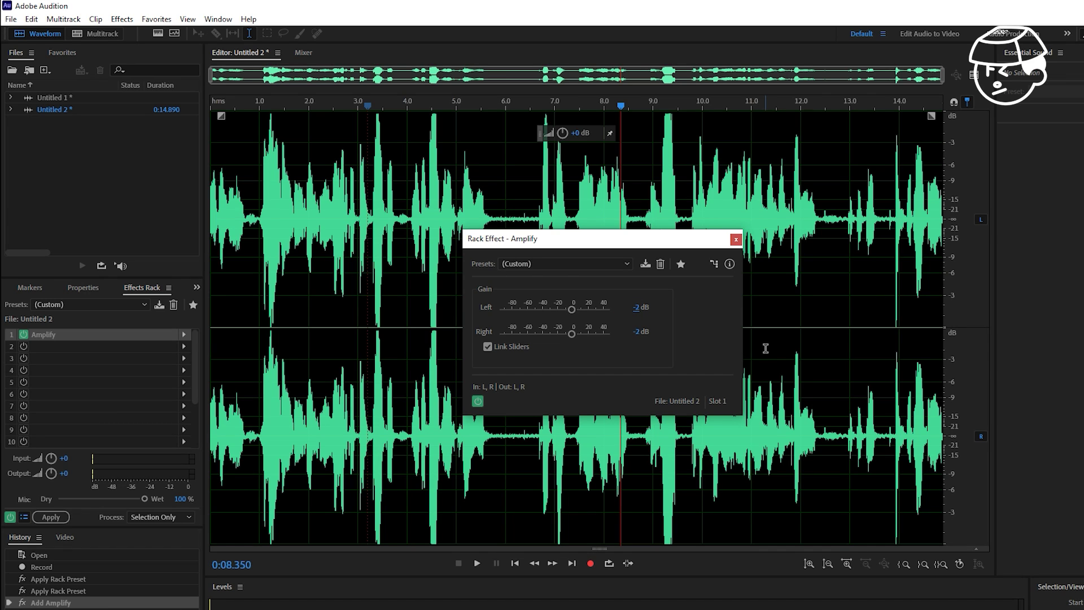
left_click(735, 239)
Play back the recording from about 1 second with the rack effects active to check its peak levels.
left_click(375, 395)
key("space")
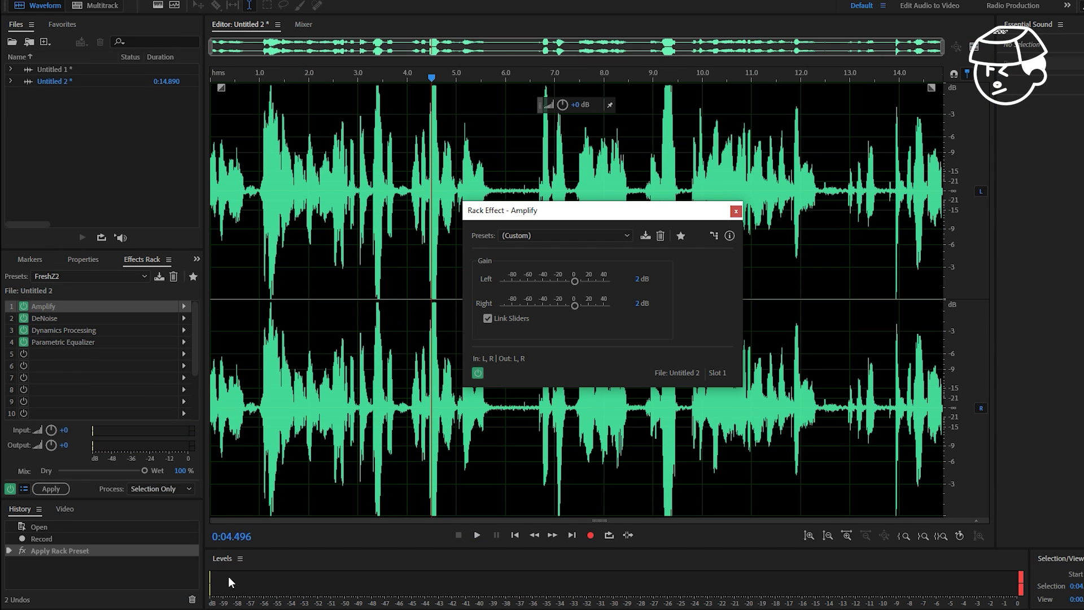
left_click(735, 211)
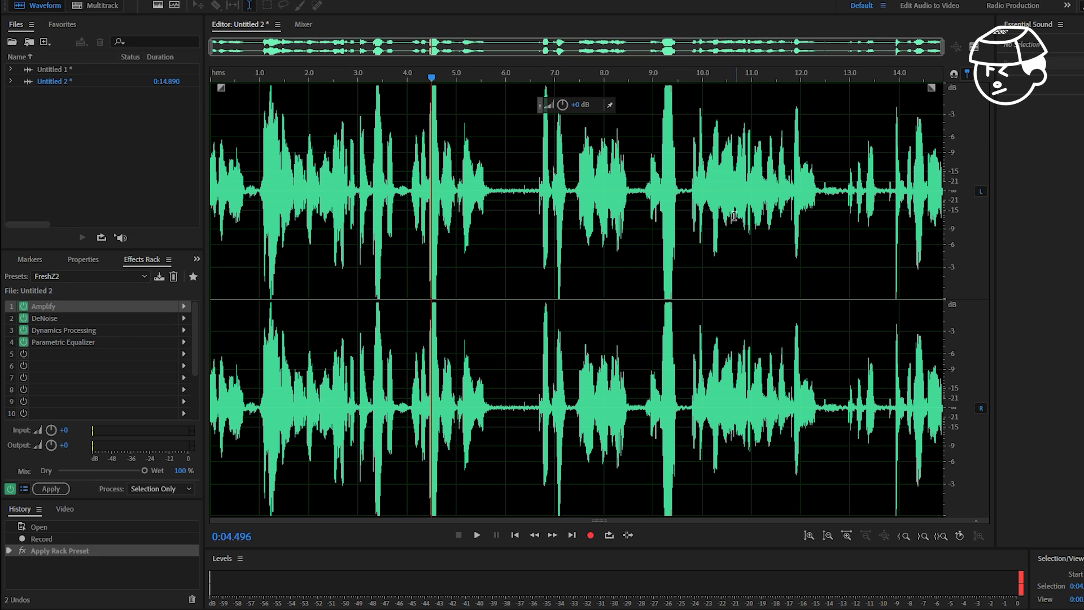
left_click(263, 394)
key("space")
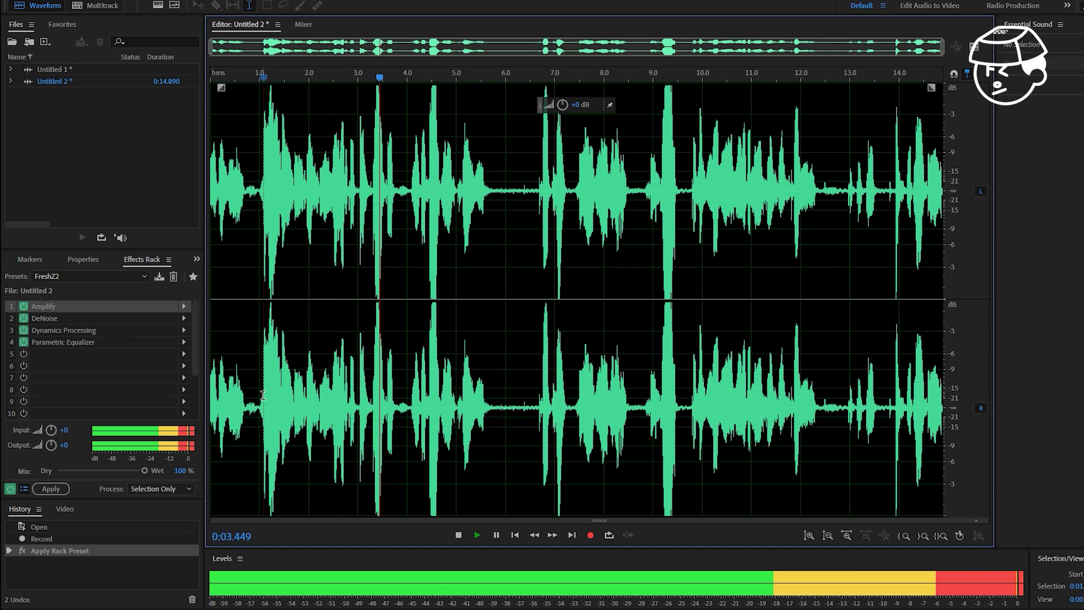
key("space")
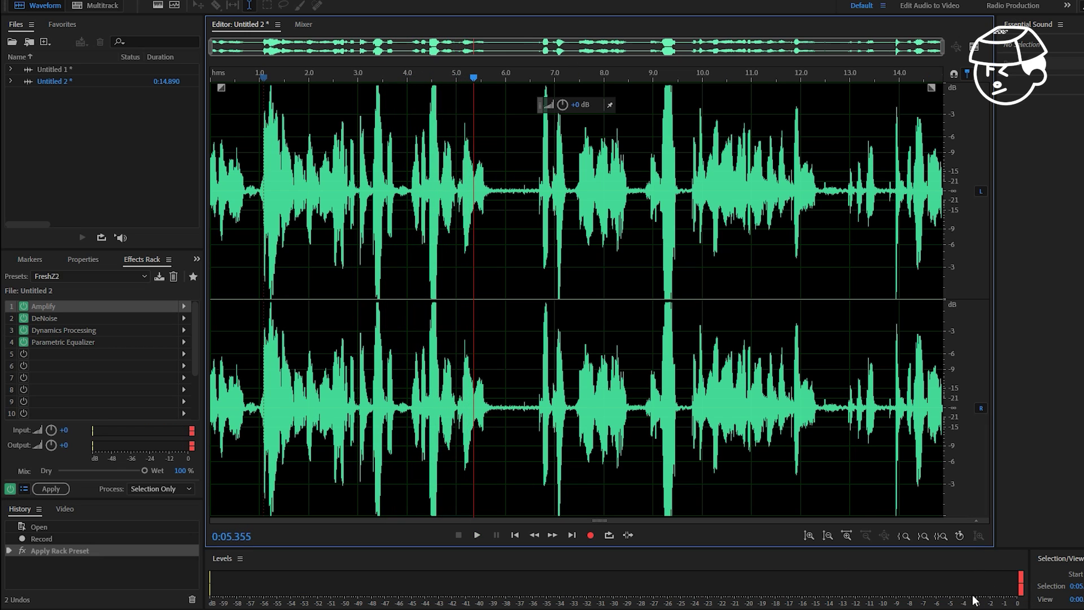
Lower the Amplify gain on both channels to about -2.91 dB and play the recording to check the levels.
left_click(114, 305)
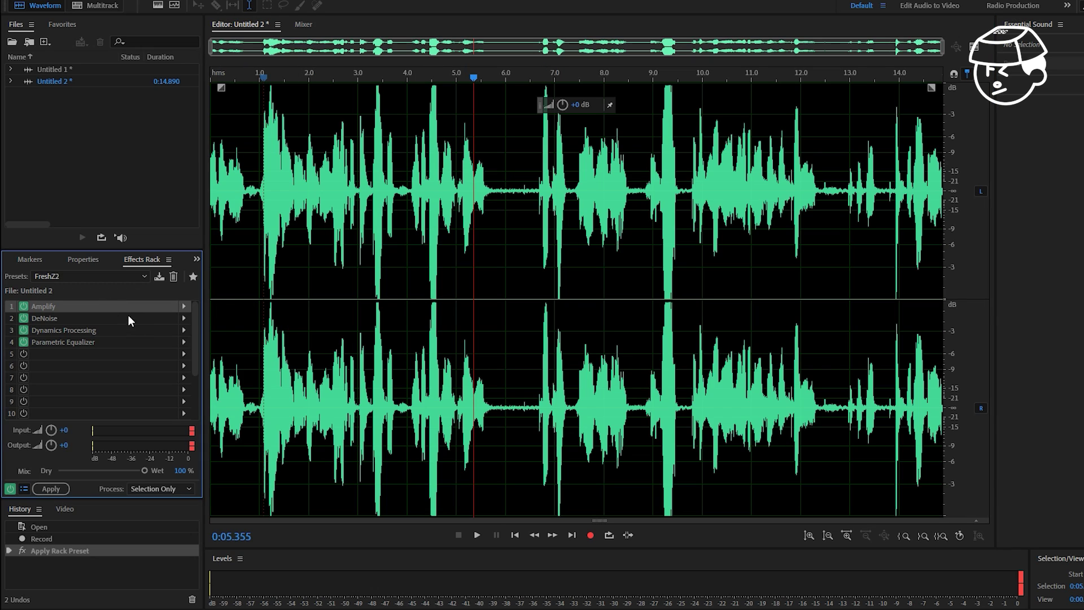
double_click(169, 309)
left_click_drag(574, 306, 572, 307)
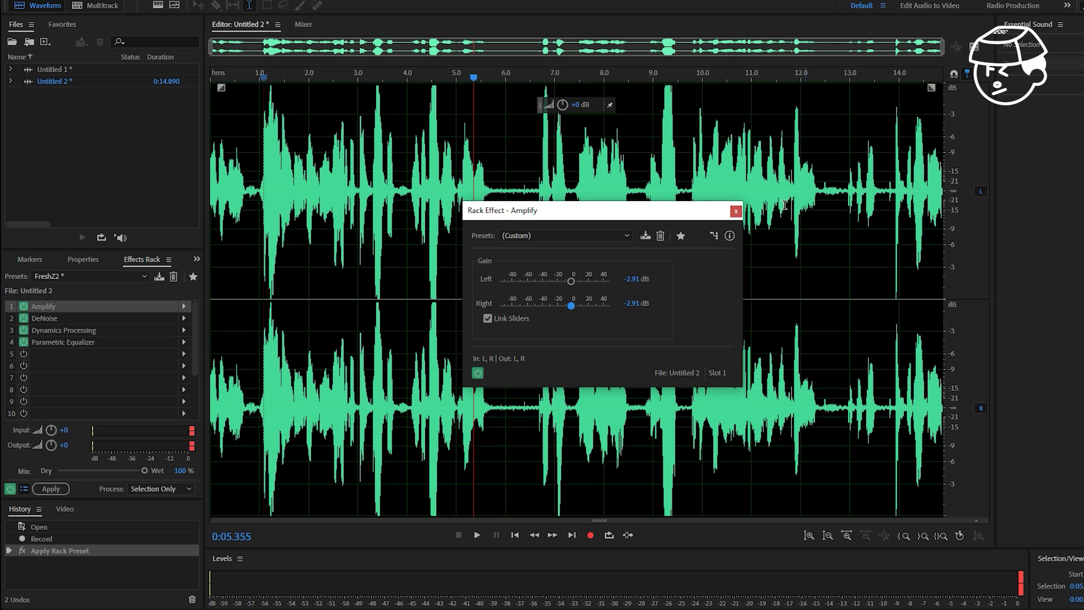
left_click(736, 211)
left_click(298, 307)
key("space")
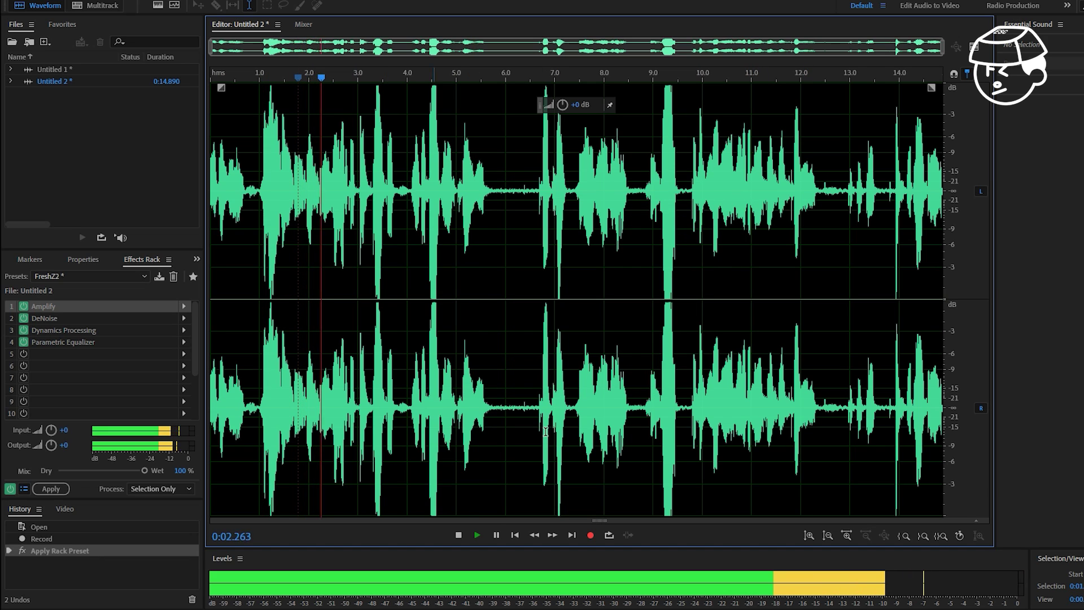
key("space")
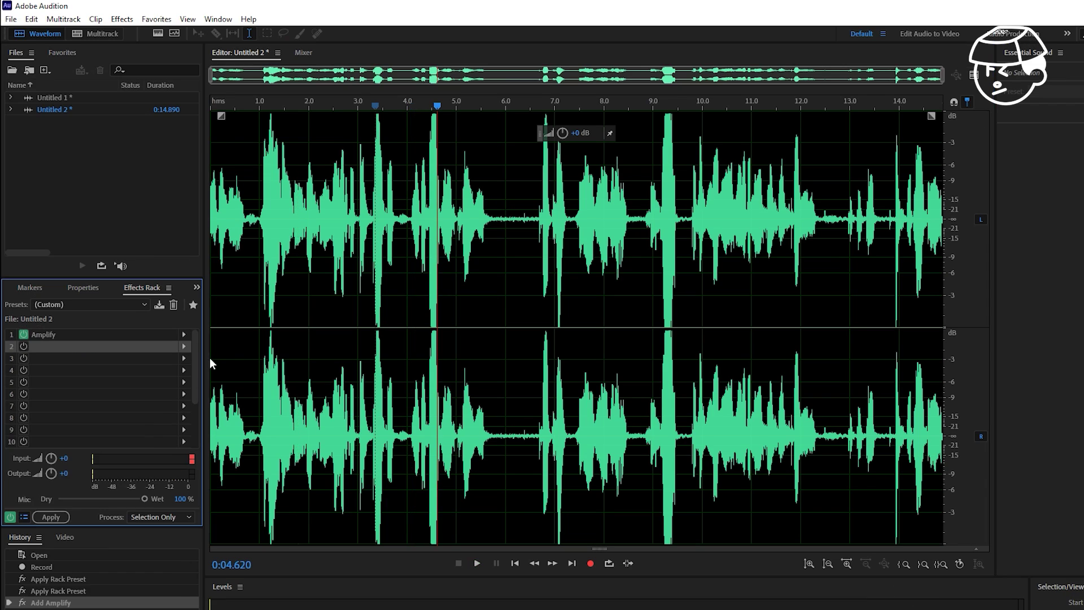
Add the DeNoise effect to the second rack slot with an amount of 29% to reduce the hiss between phrases.
scroll(472, 375, "up", 3)
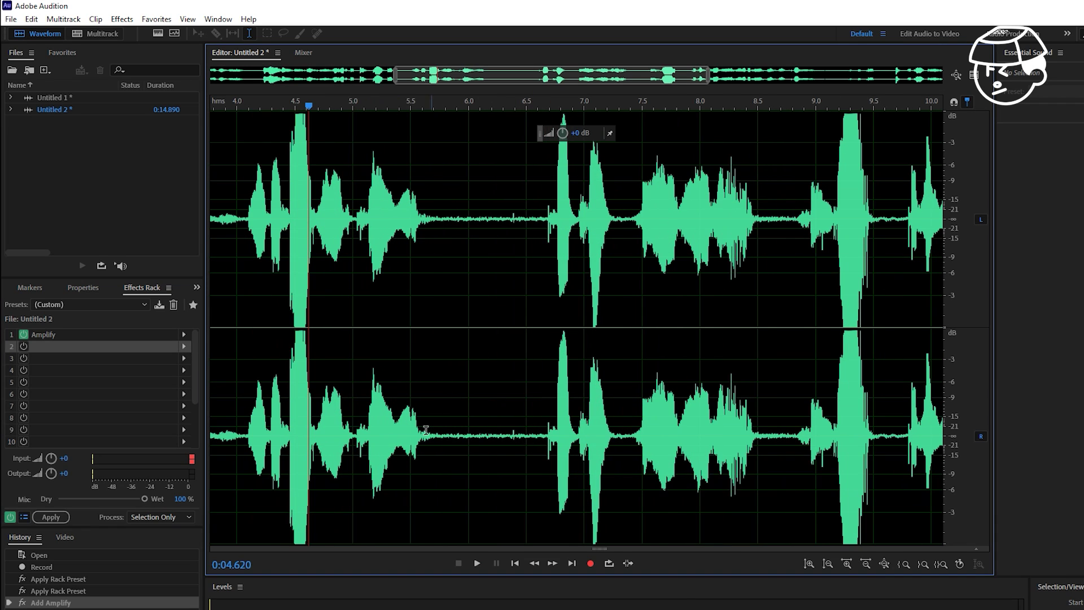
left_click_drag(448, 427, 531, 435)
left_click(496, 437)
left_click(184, 346)
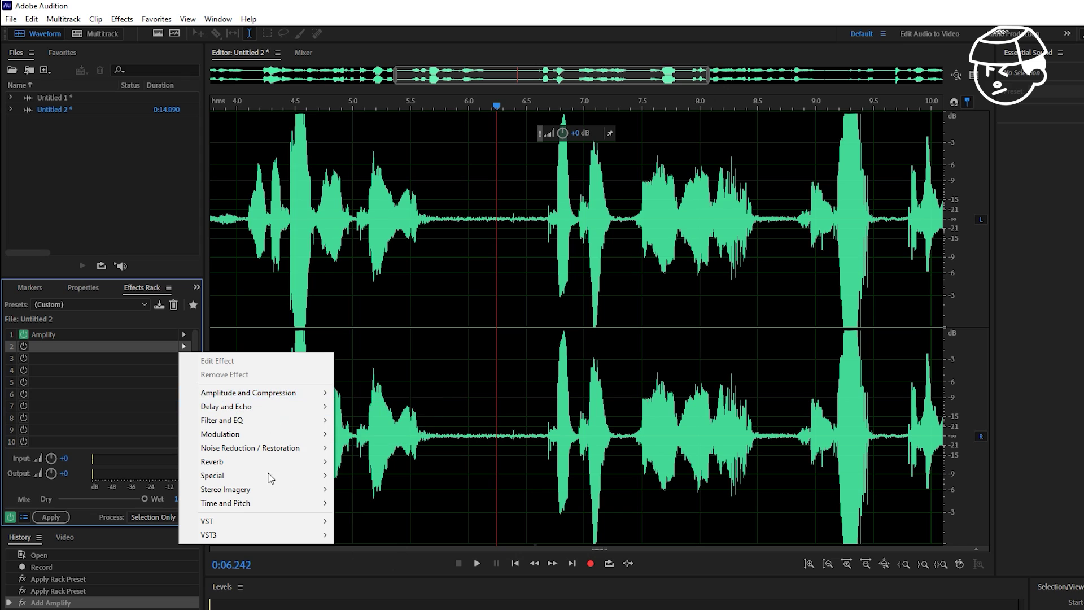
mouse_move(217, 451)
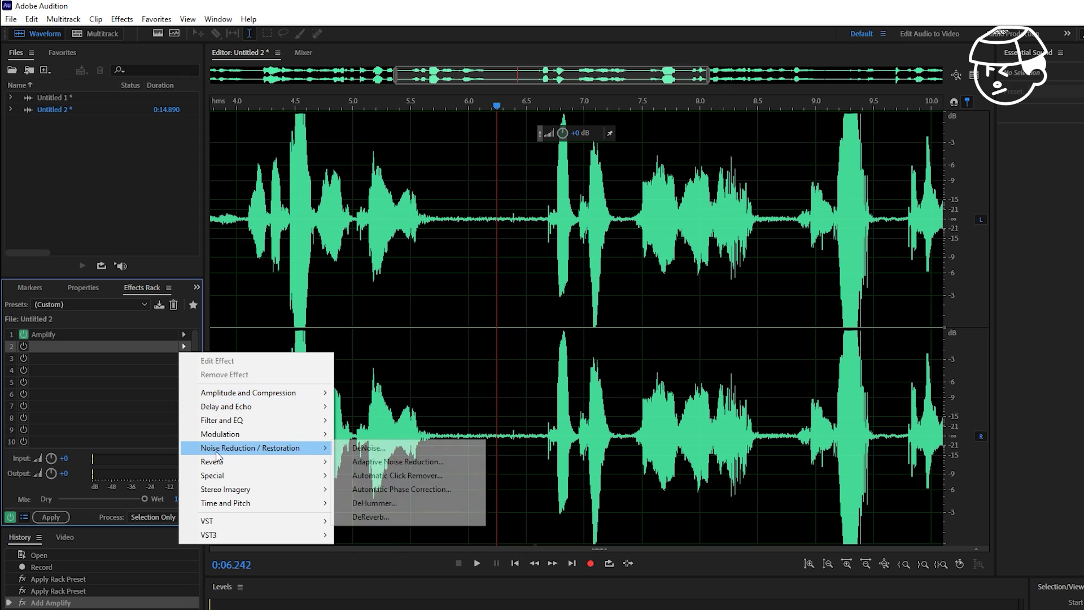
left_click(359, 450)
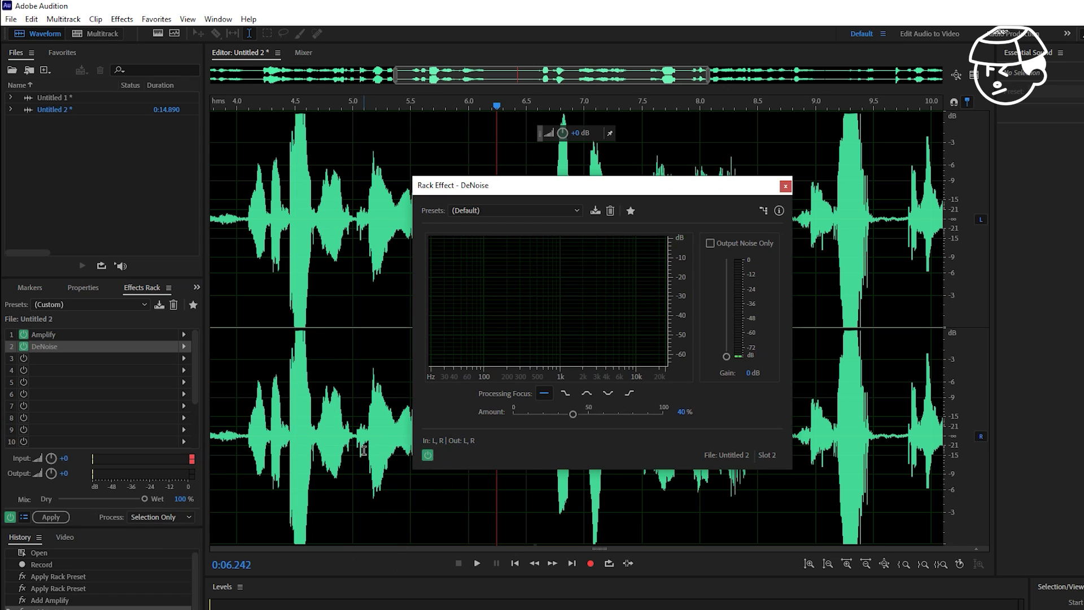
left_click_drag(573, 415, 546, 422)
left_click_drag(555, 413, 557, 413)
left_click(785, 186)
Examine the noise in the quiet gap after about 5.6 seconds and review the DeNoise amount setting.
left_click(455, 217)
scroll(444, 220, "down", 2)
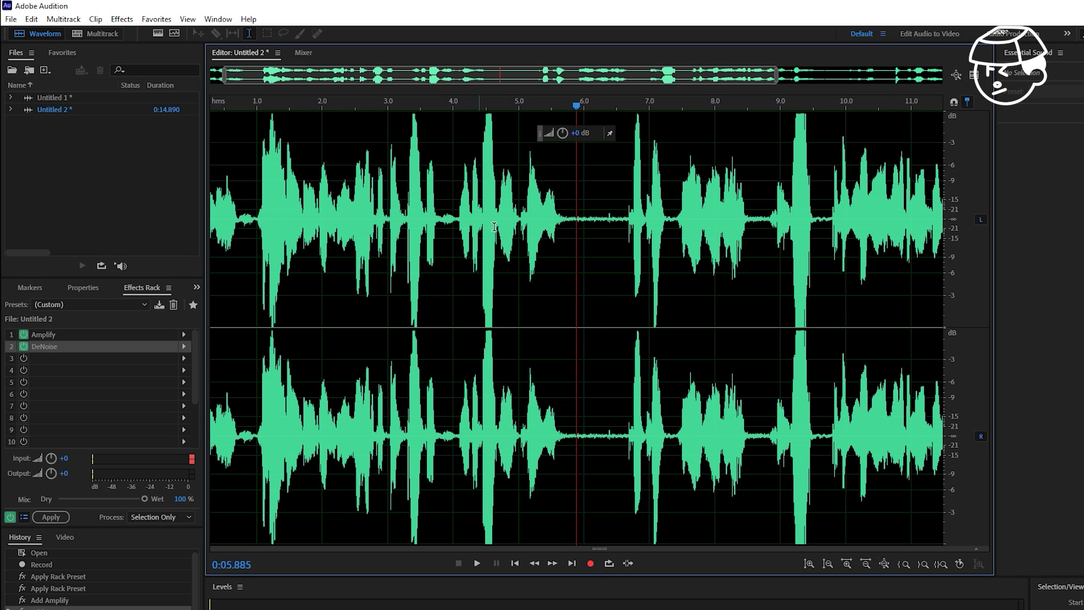
scroll(578, 357, "down", 2)
left_click(464, 417)
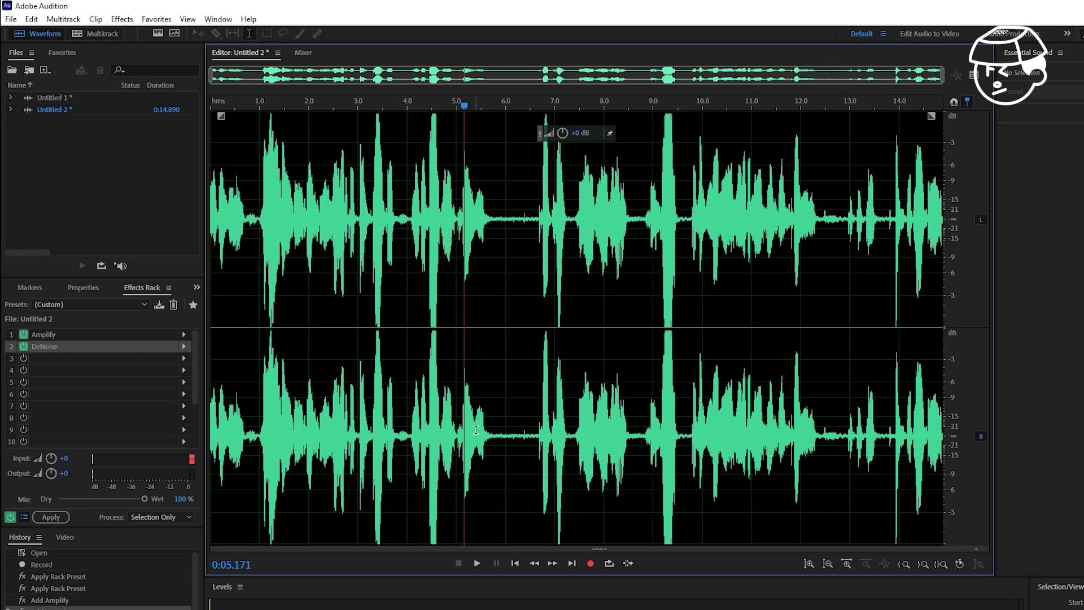
scroll(476, 430, "up", 3)
double_click(97, 347)
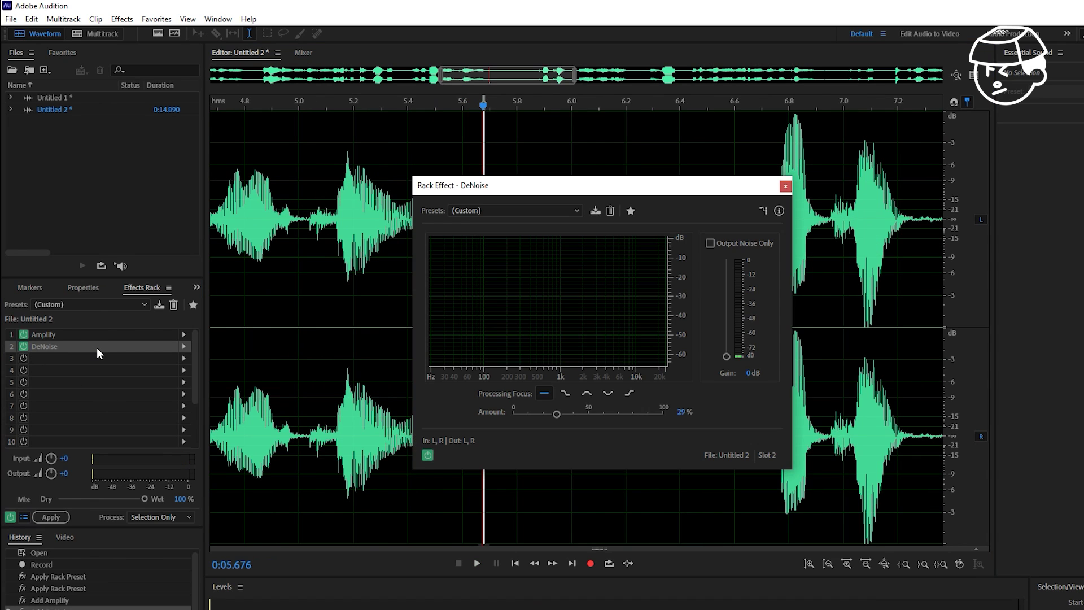
left_click(684, 412)
left_click(784, 185)
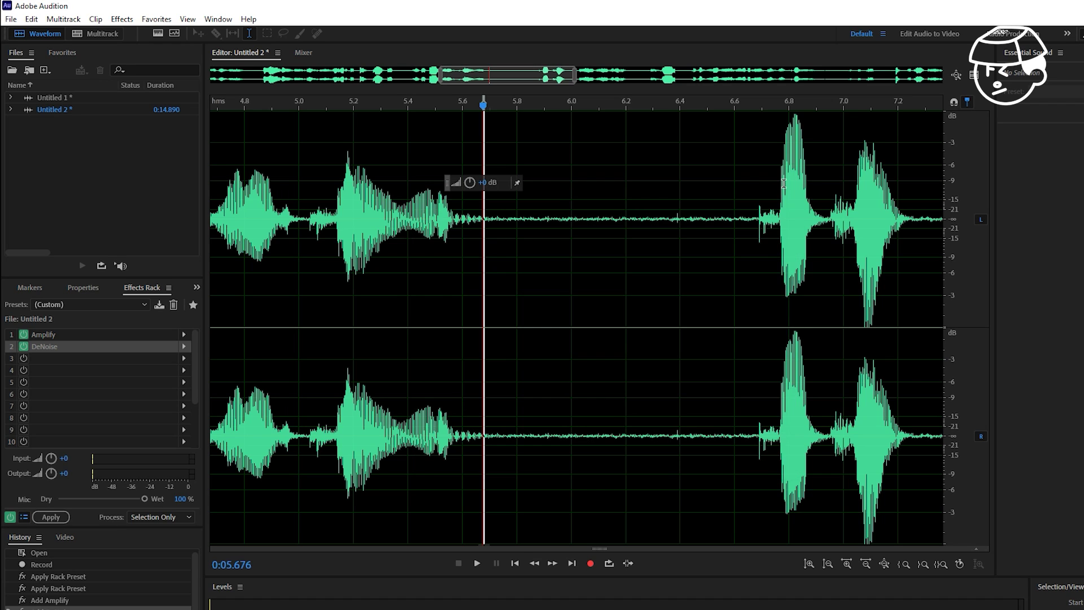
scroll(783, 182, "down", 3)
left_click(558, 335)
left_click(483, 332)
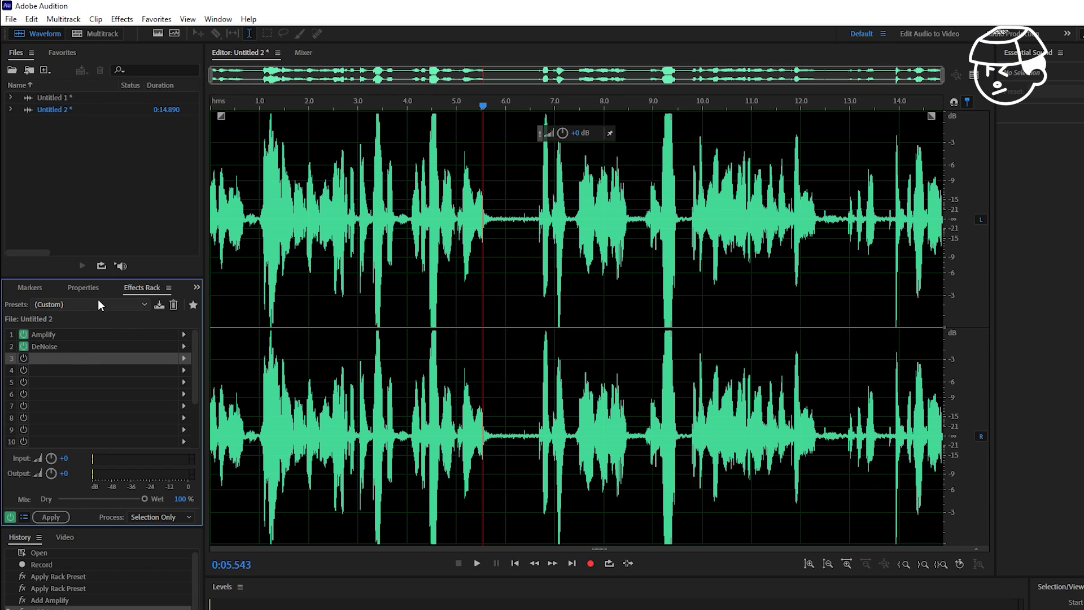
Add the Dynamics Processing effect from the Amplitude and Compression group to the third rack slot.
left_click(183, 357)
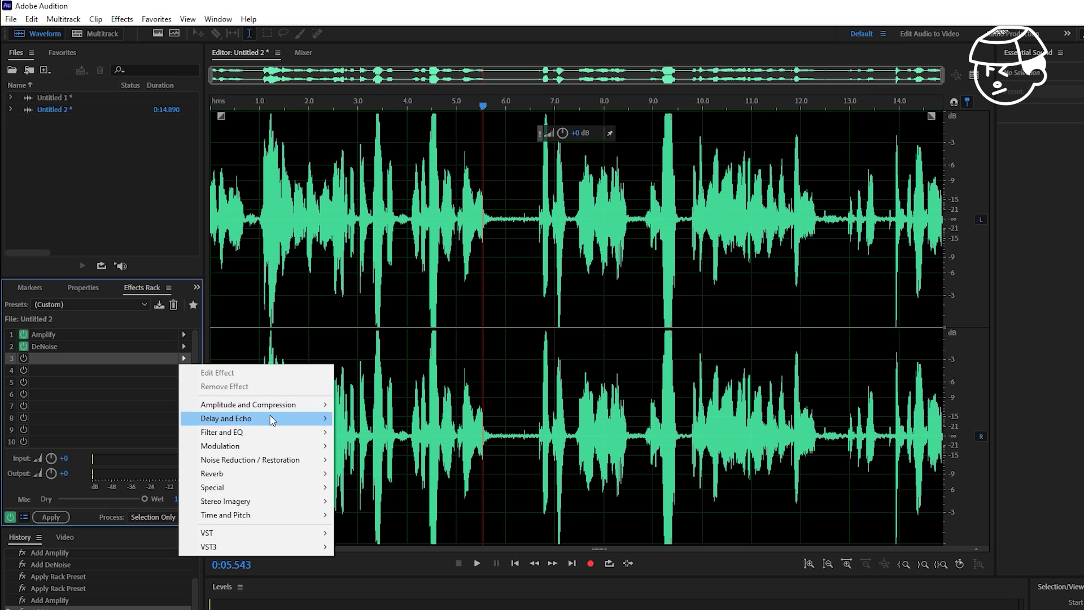
left_click(183, 360)
mouse_move(237, 405)
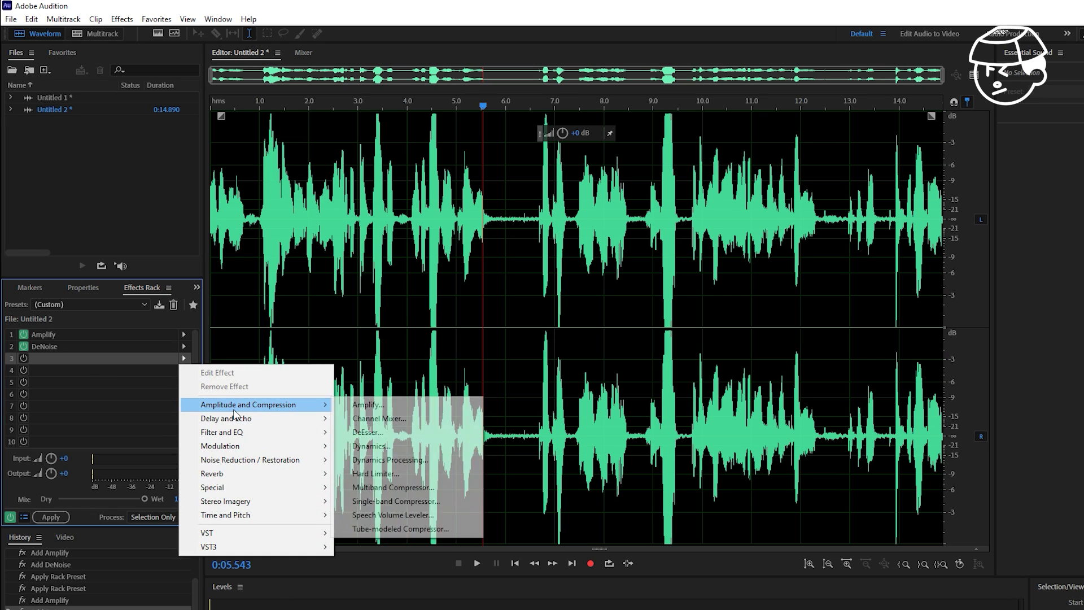
left_click(382, 459)
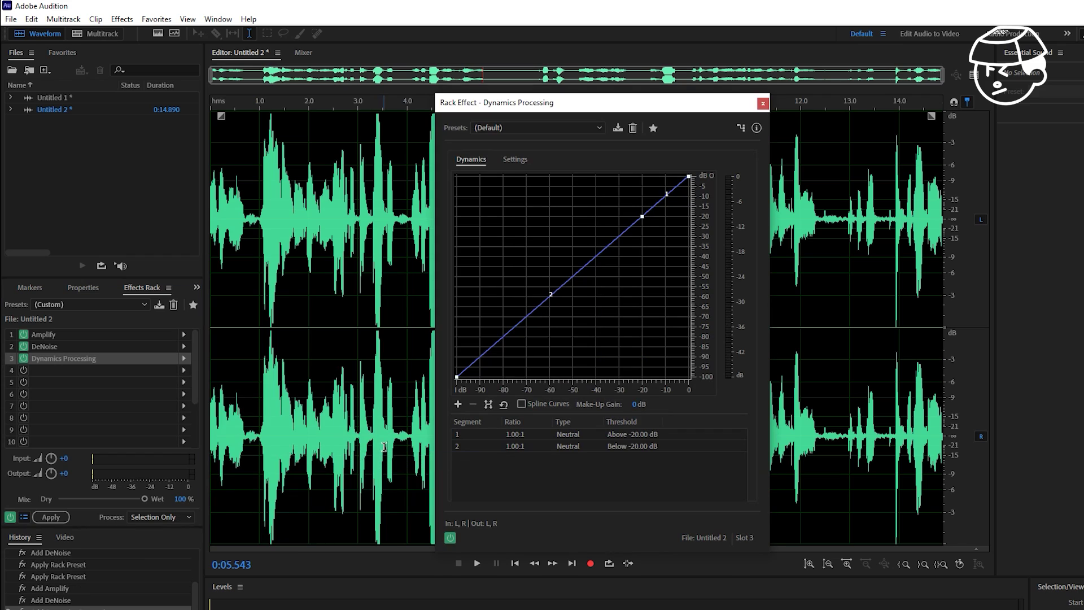
double_click(49, 358)
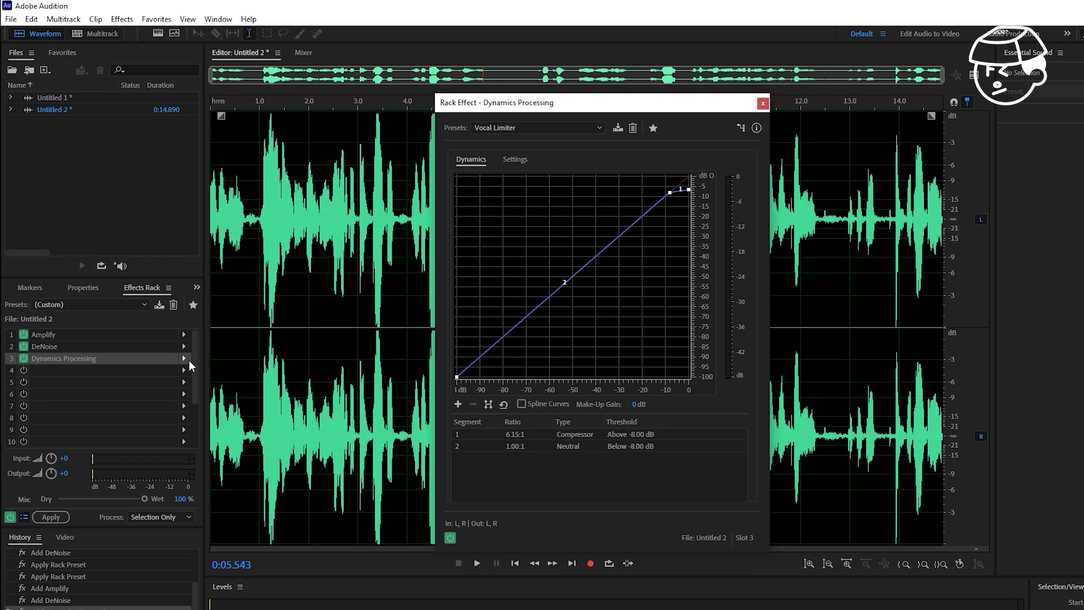
Use the Vocal Limiter preset for Dynamics Processing, review its attack and release settings, and close the effect.
left_click(527, 124)
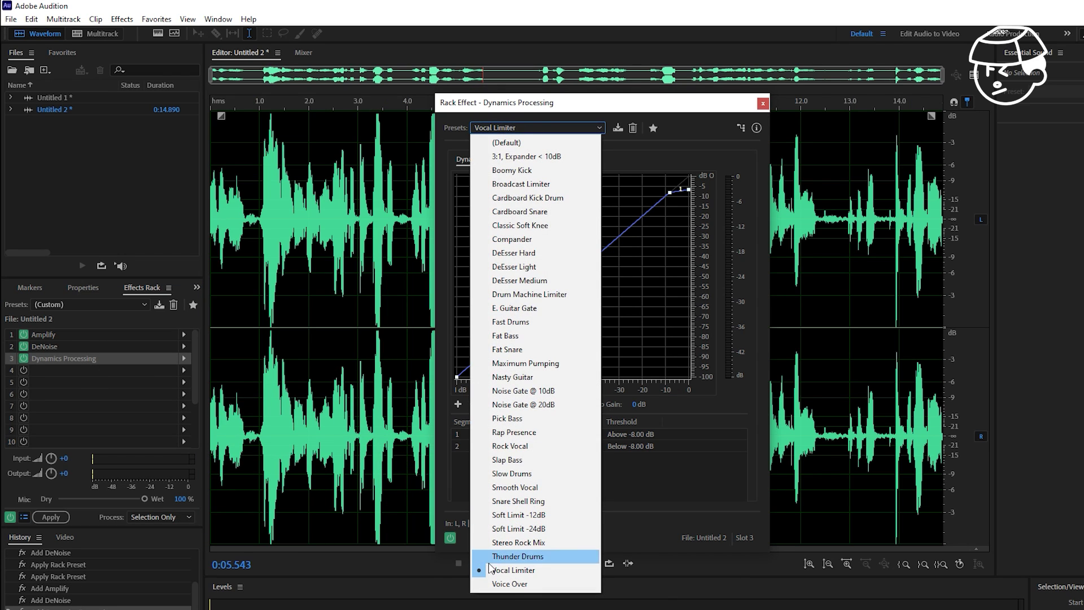
left_click(573, 124)
left_click(573, 124)
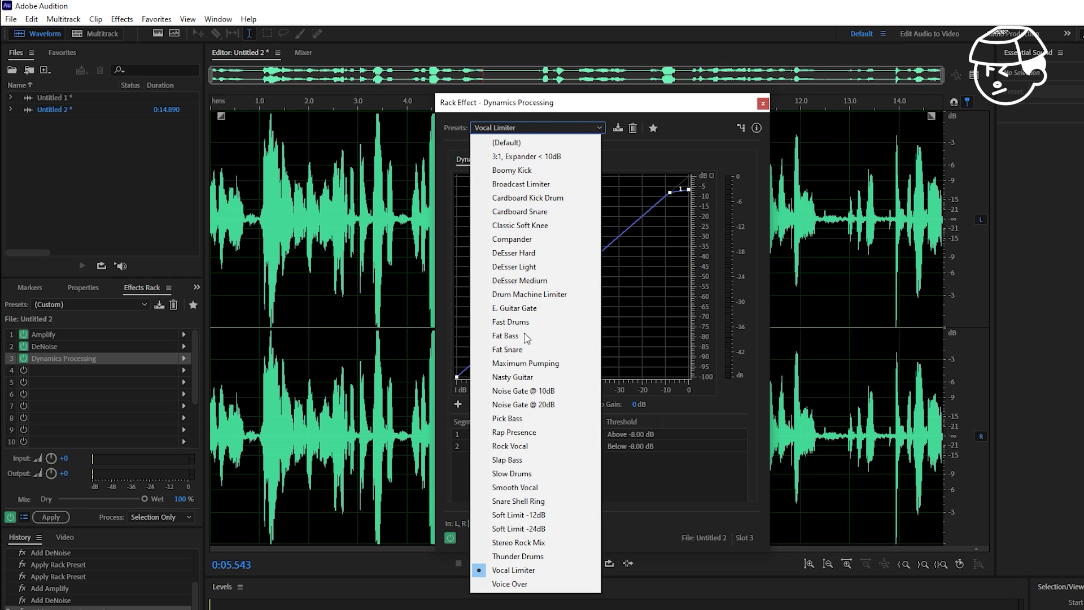
left_click(533, 574)
left_click(519, 161)
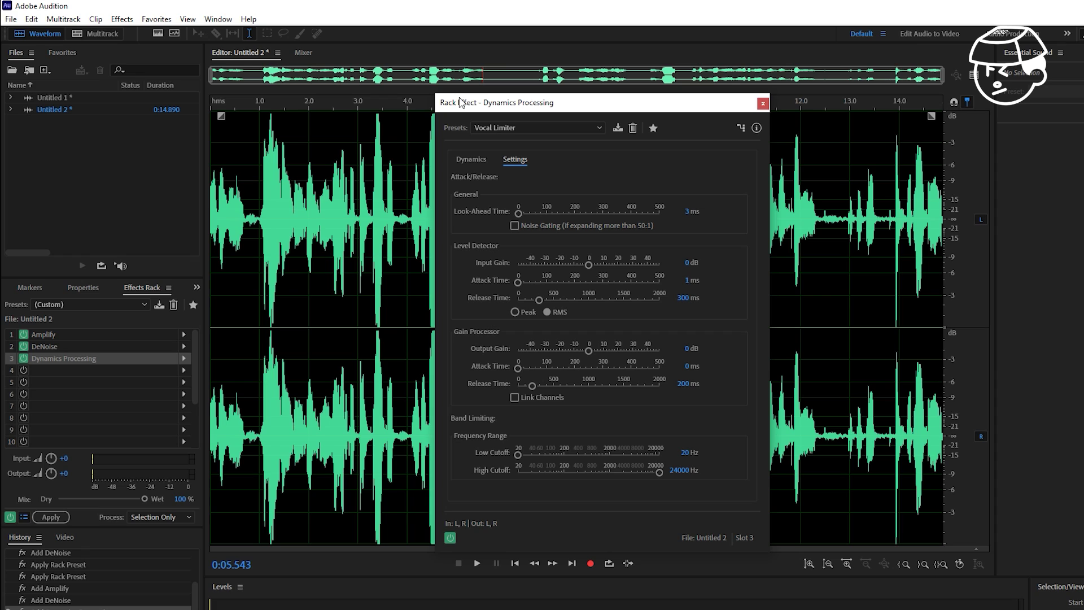
left_click(764, 105)
Play the recording from about 0.9 seconds to hear the voice with Dynamics Processing active.
left_click(266, 372)
left_click(255, 388)
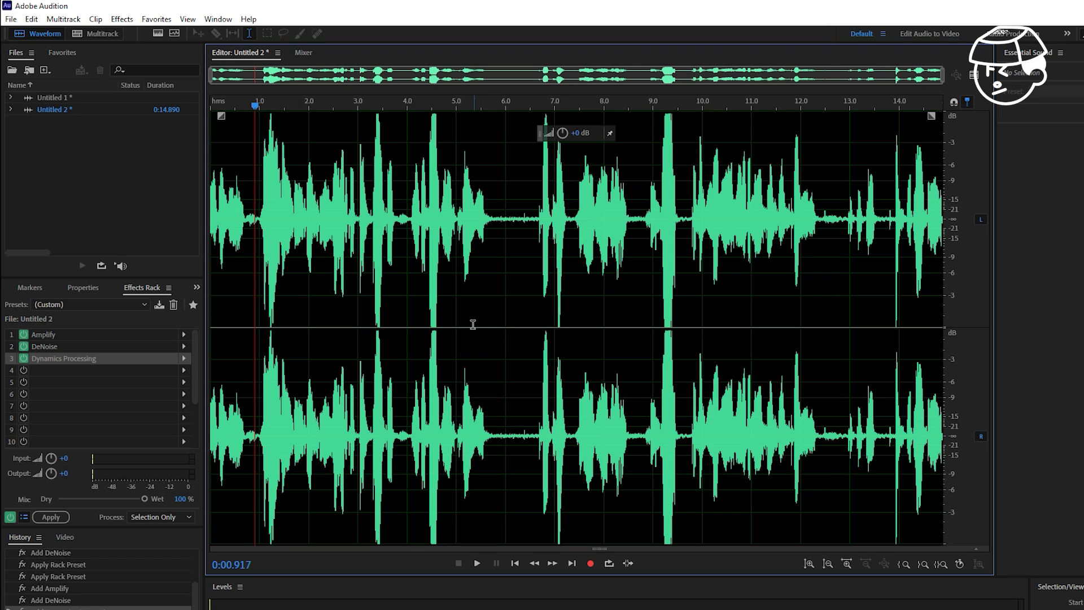
left_click(529, 446)
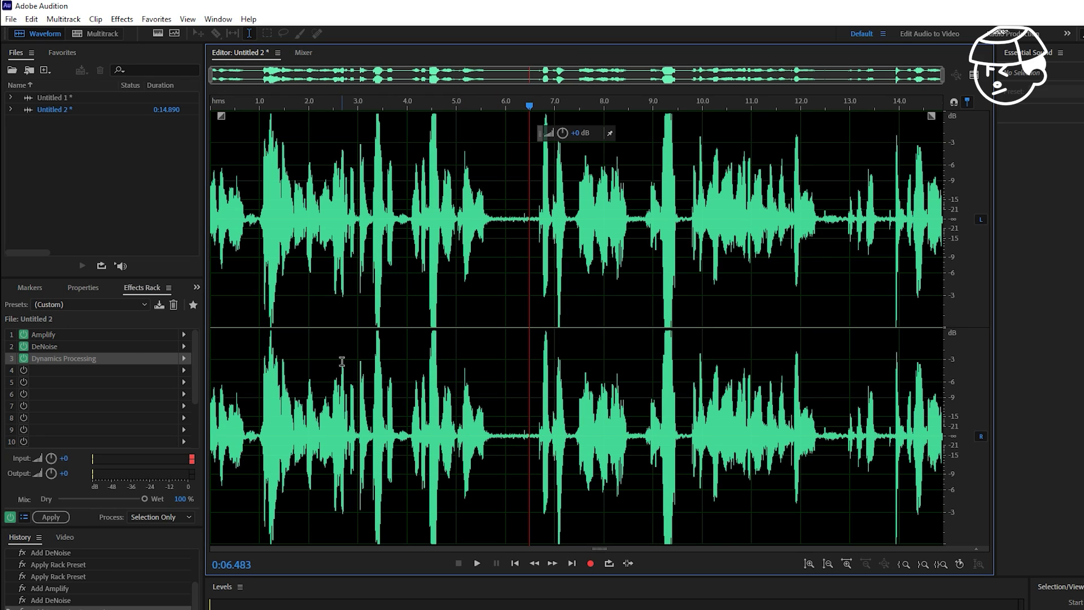
Add the Parametric Equalizer effect from the Filter and EQ group to the fourth rack slot.
left_click(184, 370)
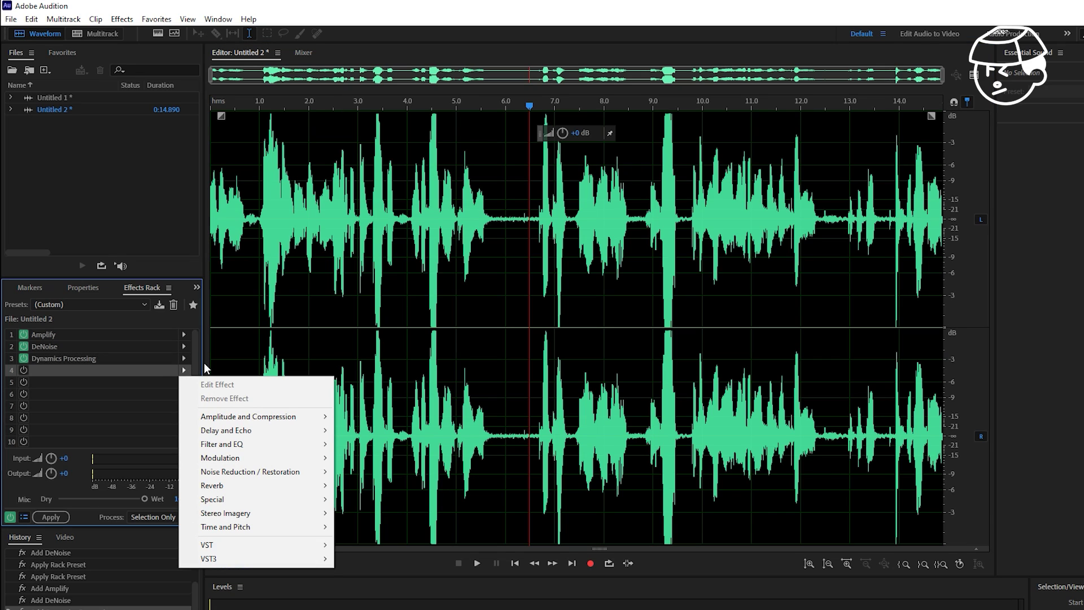
mouse_move(254, 446)
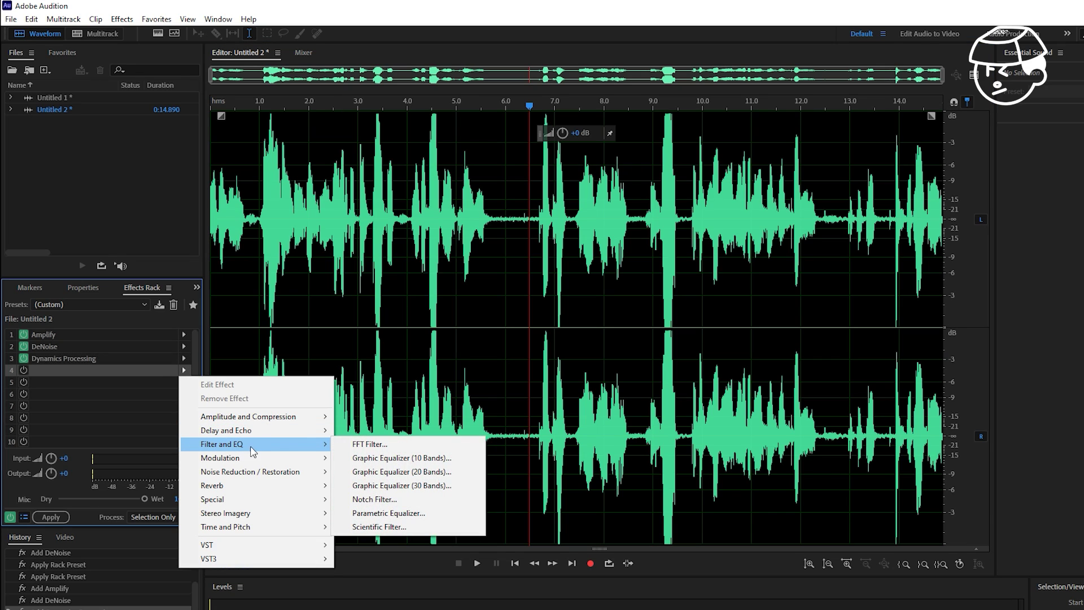
left_click(390, 513)
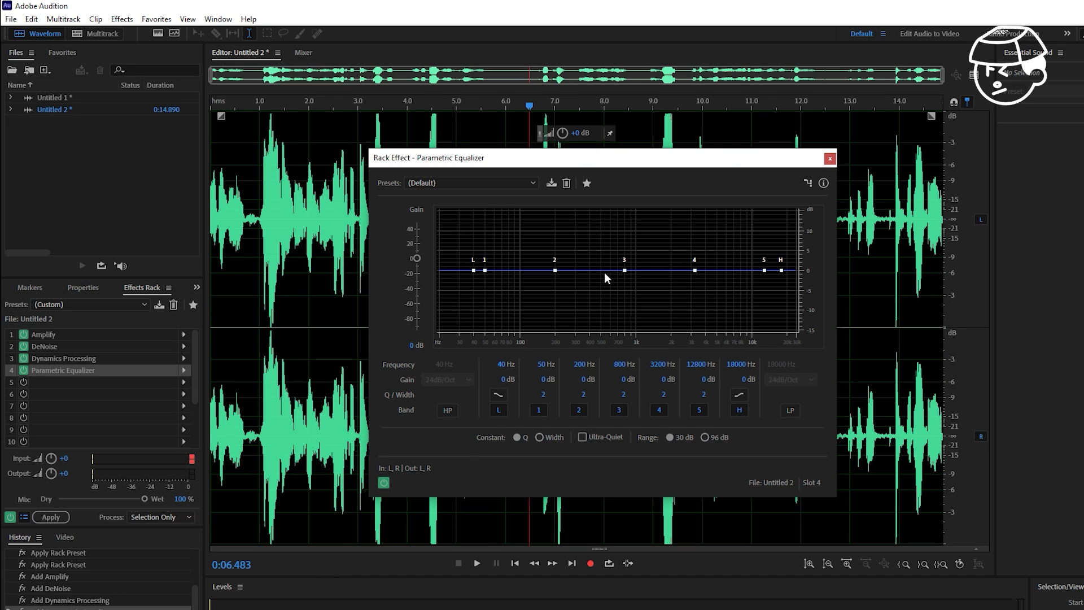
Disable bands 1 to 5 of the Parametric Equalizer, leaving only the low and high shelf bands active.
left_click(448, 177)
left_click(539, 409)
left_click(579, 410)
left_click(619, 409)
left_click(657, 410)
left_click(698, 409)
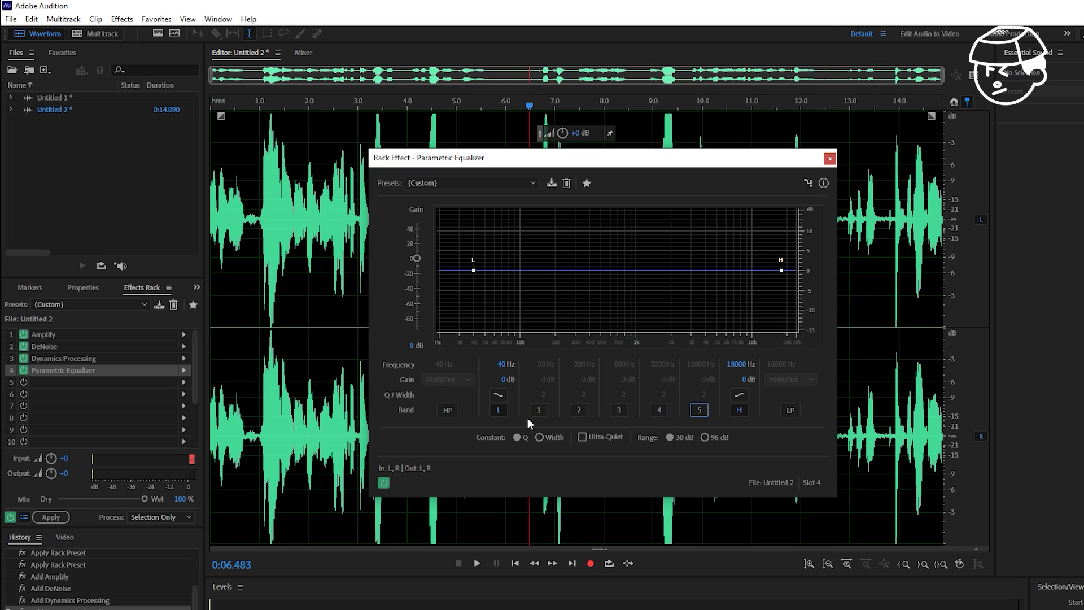
With the 96 dB range, boost the low shelf to 17.2 dB at 110 Hz and the high shelf to 12.1 dB at 6665 Hz.
left_click_drag(473, 270, 474, 282)
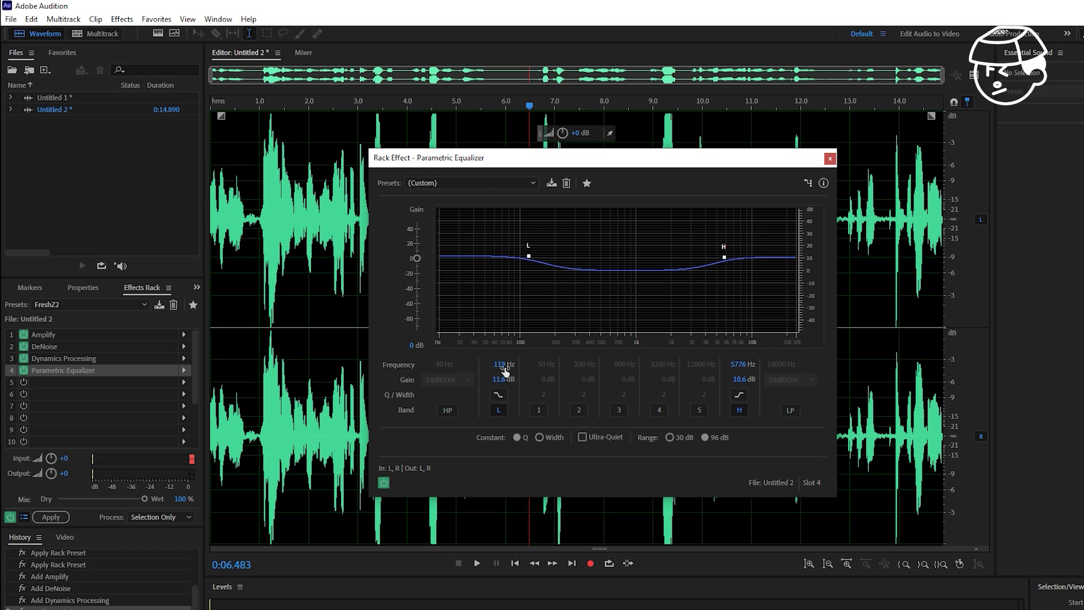
left_click_drag(527, 260, 524, 251)
left_click_drag(724, 257, 727, 259)
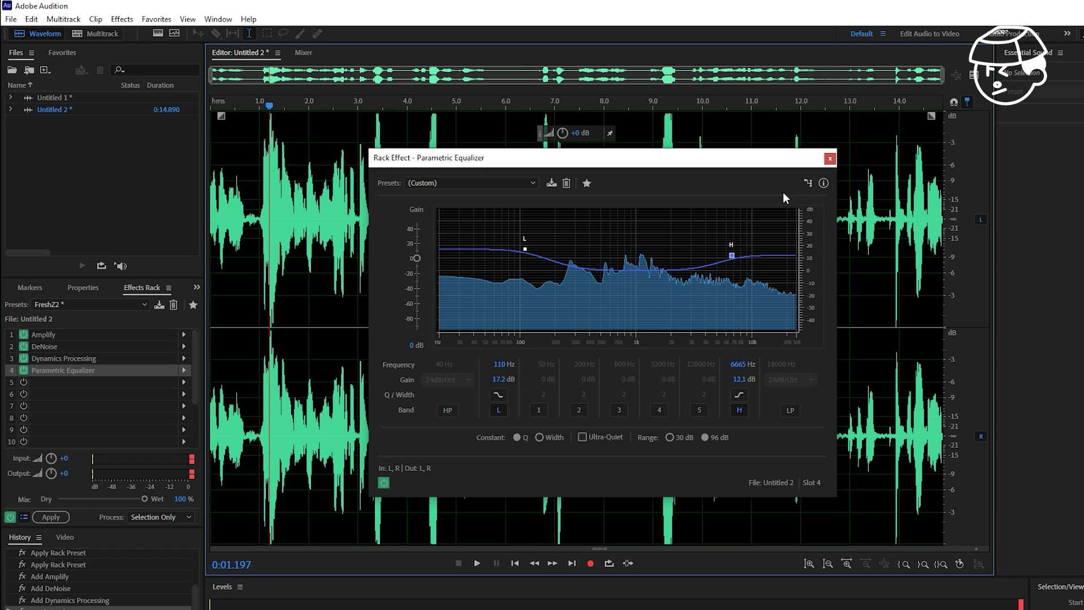
left_click(829, 158)
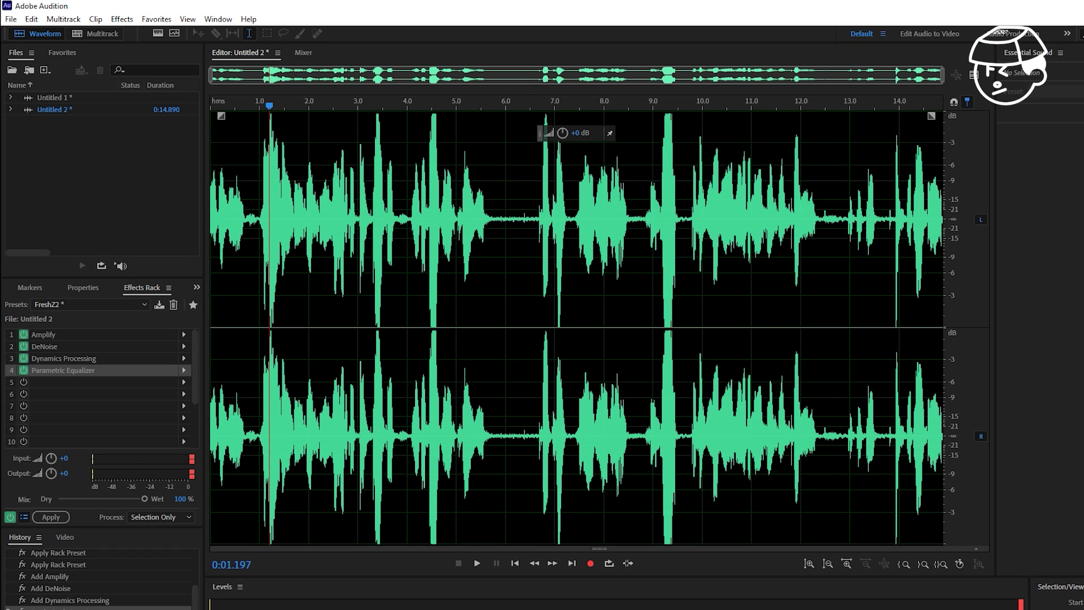
Select the entire recording from start to end and apply the effects rack chain to it.
left_click(266, 334)
key("ctrl+a")
left_click(357, 444)
key("ctrl+a")
left_click(364, 368)
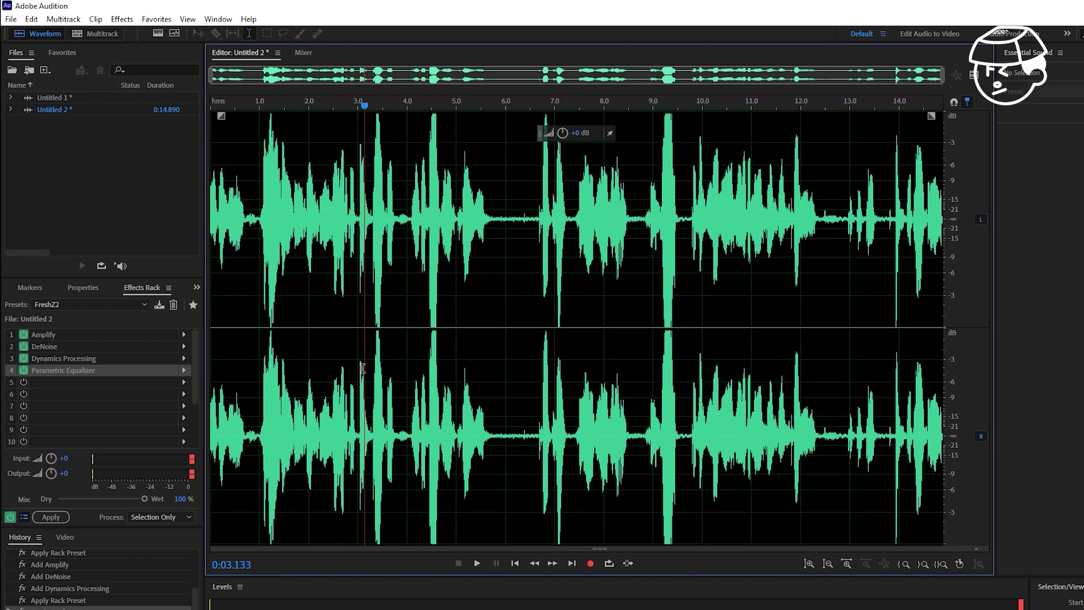
left_click(210, 102)
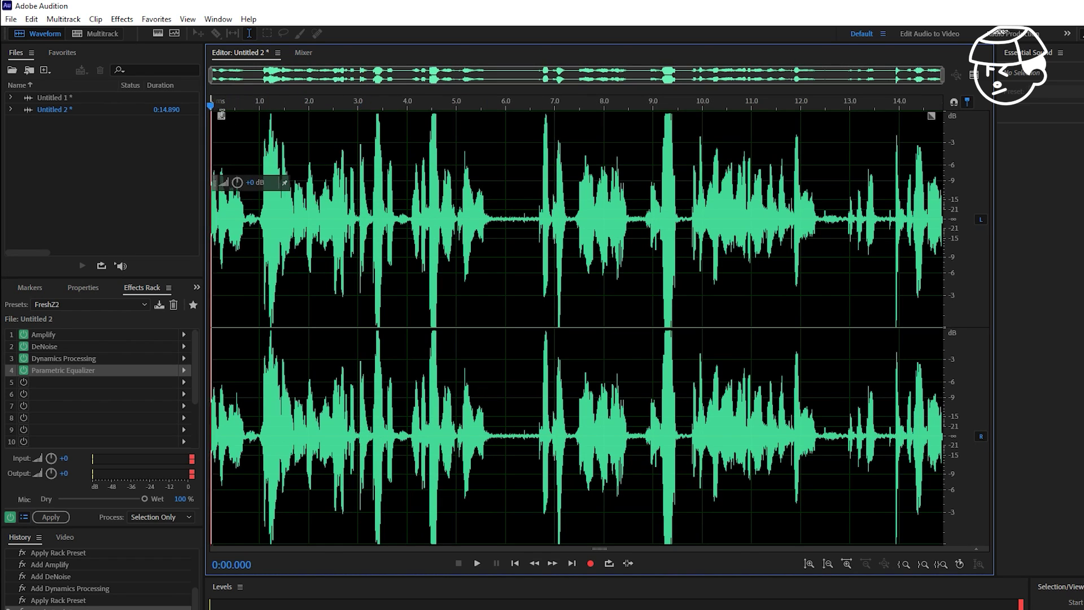
left_click_drag(210, 129, 942, 169)
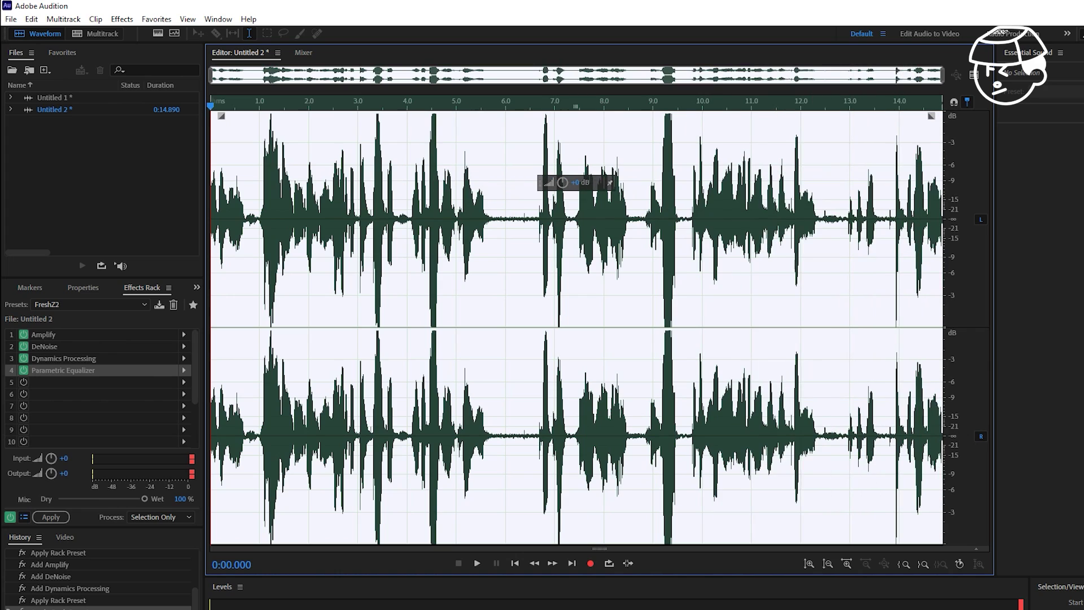
left_click(51, 517)
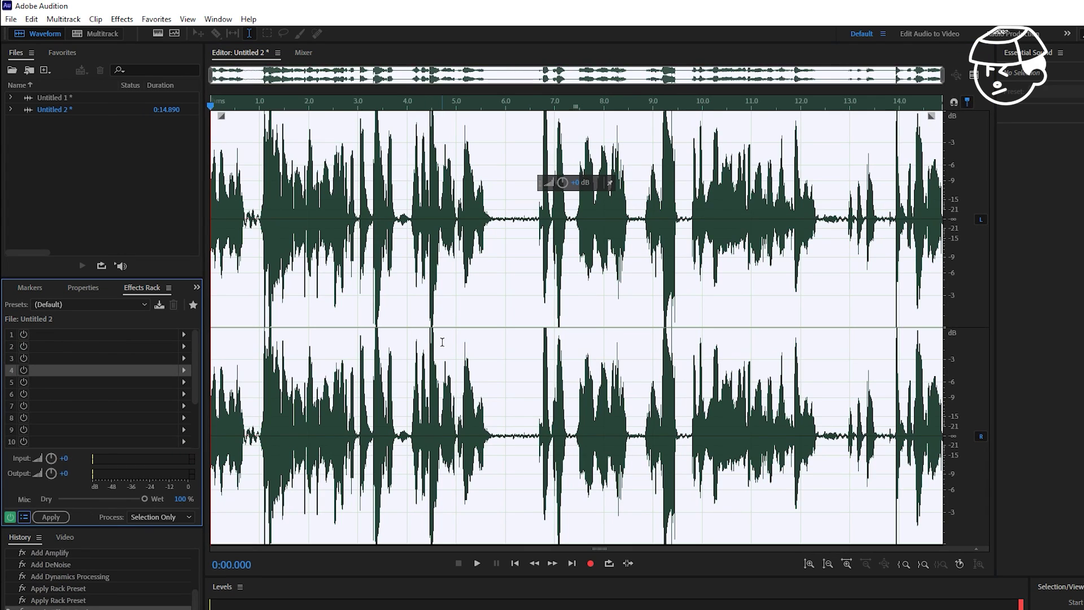
left_click(644, 276)
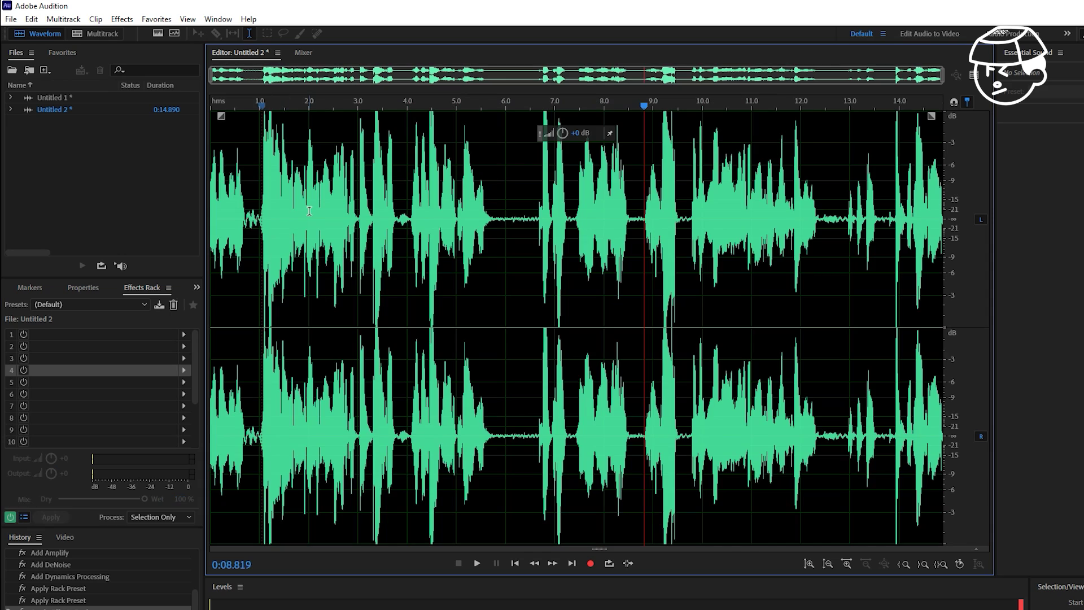